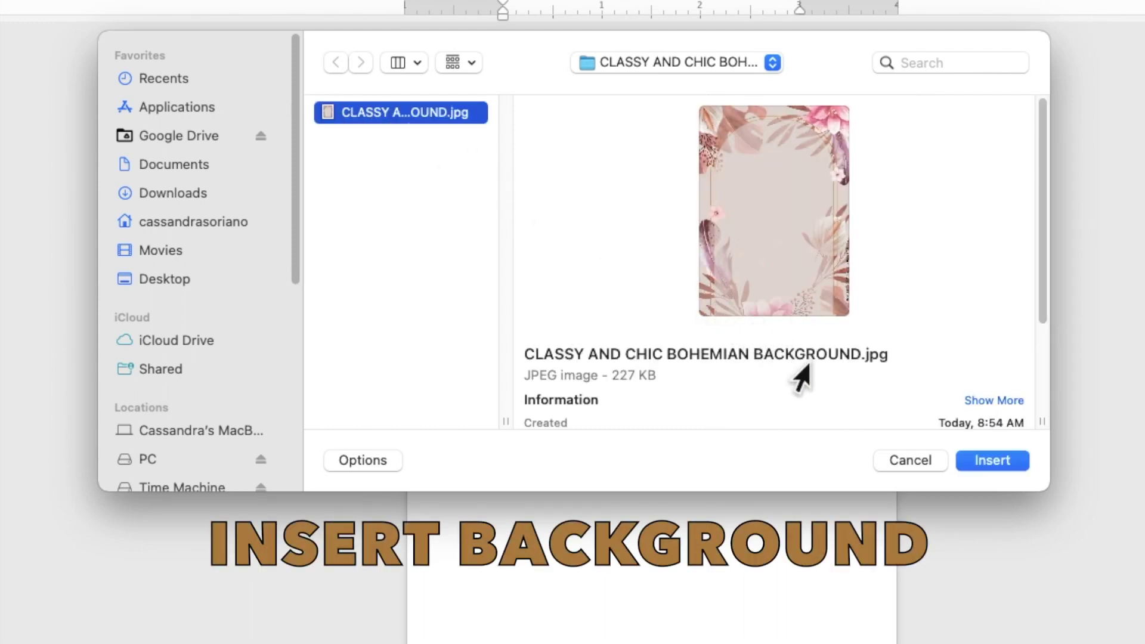
# - Insert the floral background picture and set its wrapping to Behind Text
pyautogui.click(990, 460)
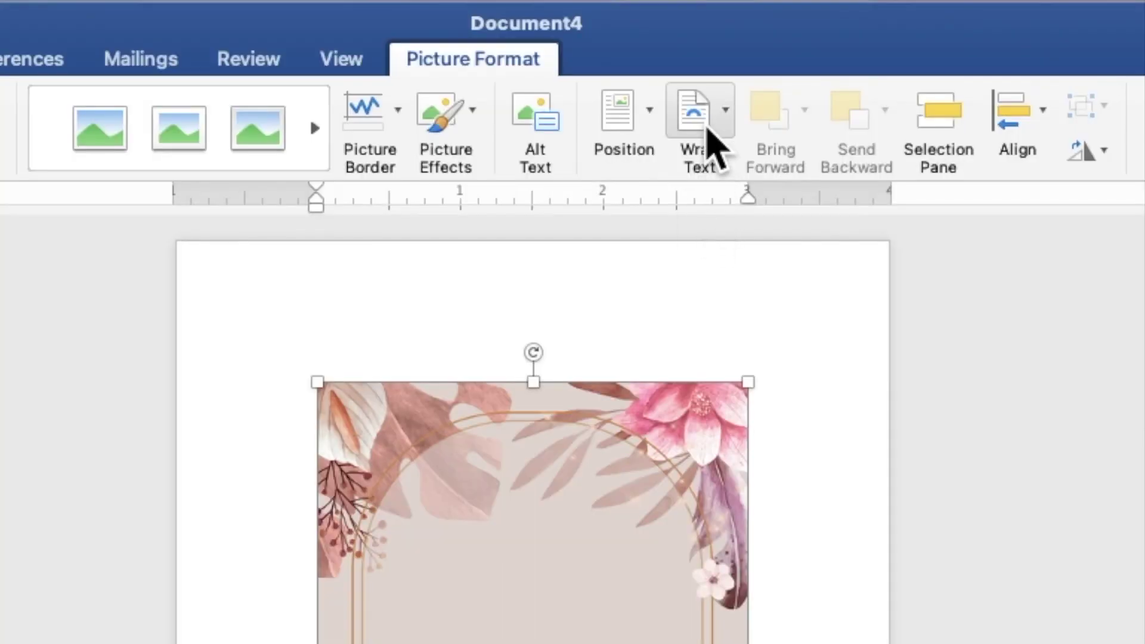
pyautogui.click(707, 127)
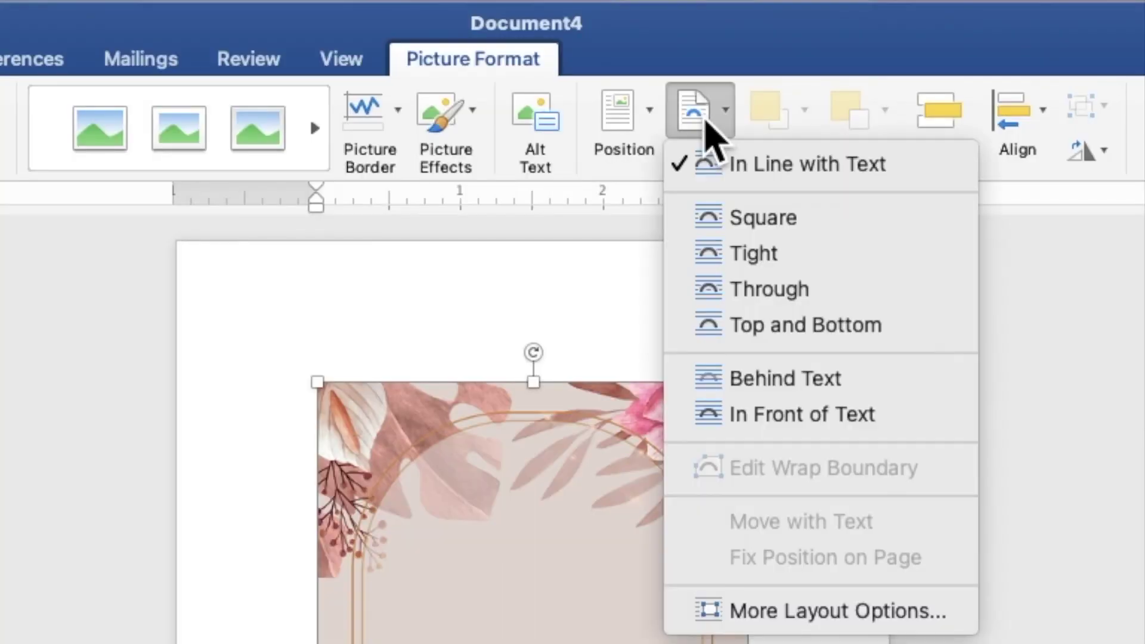
pyautogui.click(780, 381)
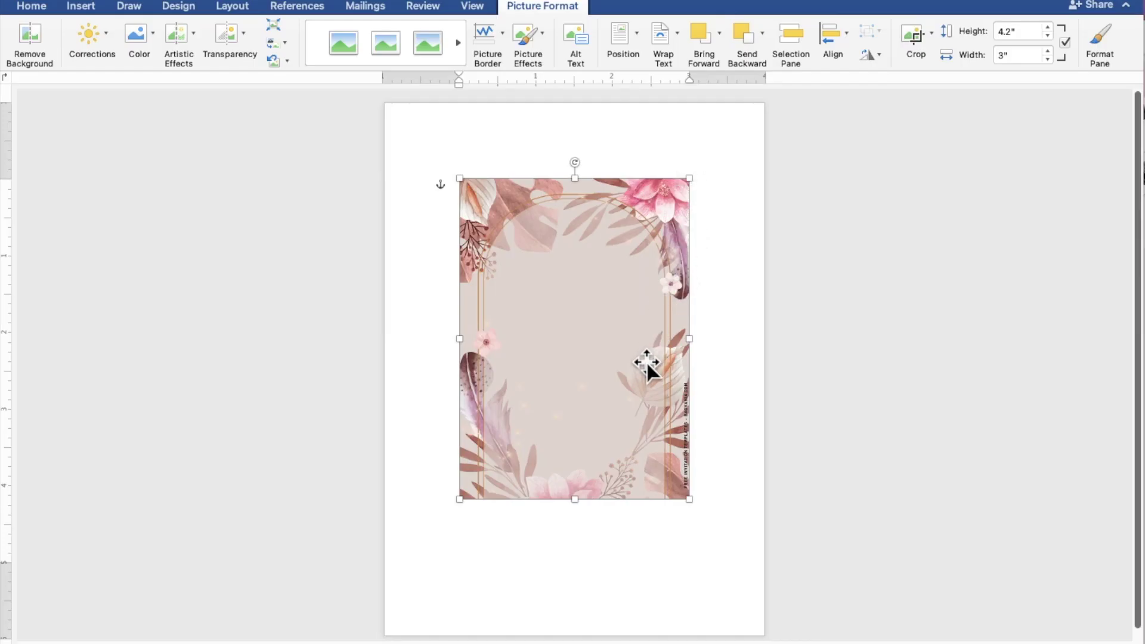
# - Move the picture to the top-left corner and stretch it to fill the page (7.2" by 5.15")
pyautogui.moveTo(647, 362); pyautogui.dragTo(570, 285)
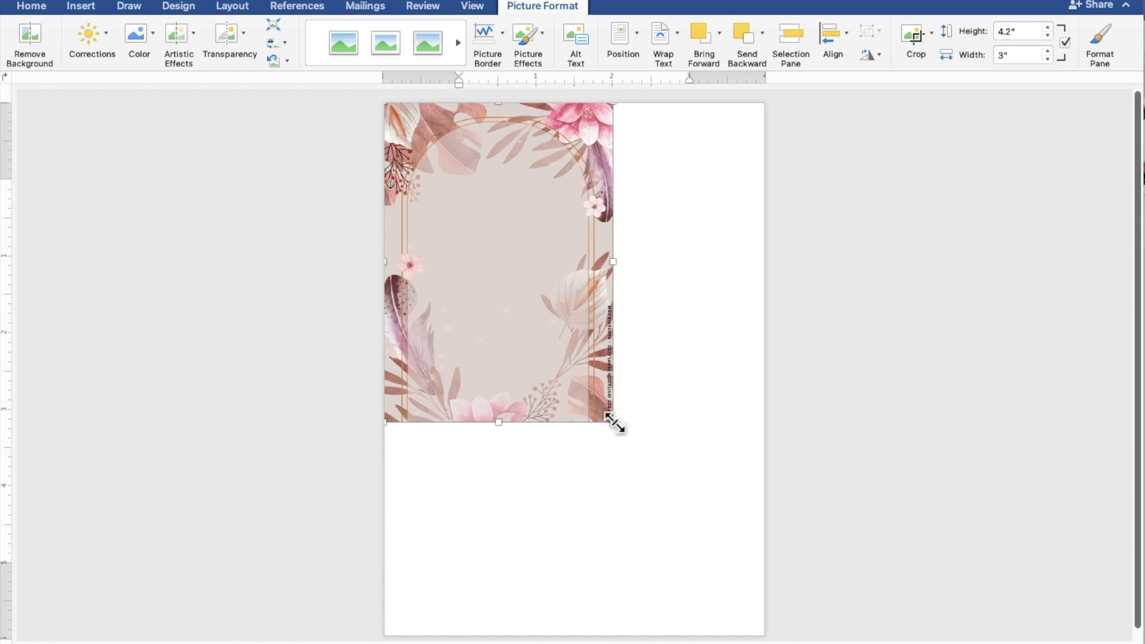
pyautogui.moveTo(614, 422); pyautogui.dragTo(775, 587)
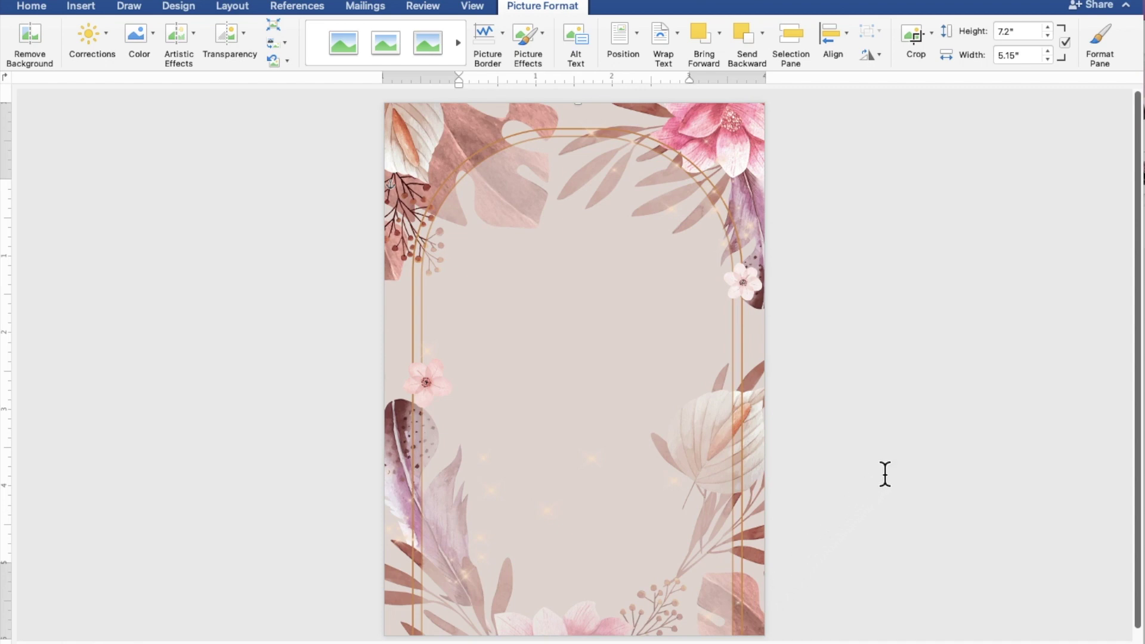
pyautogui.click(942, 417)
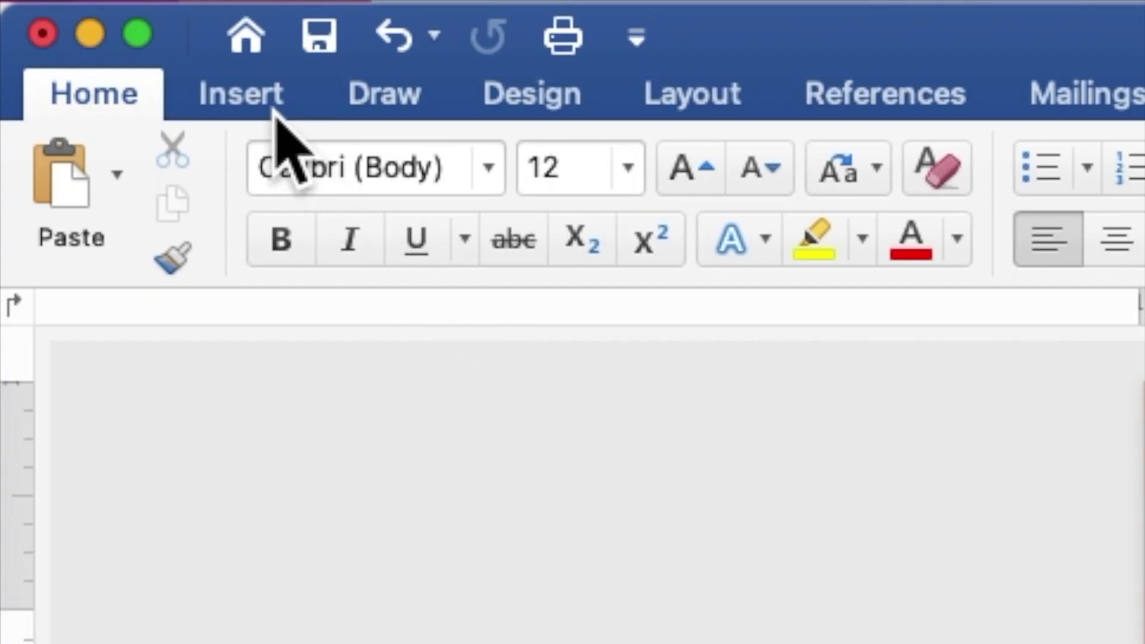
# - Draw a blue rectangle about 4" square across the middle of the page
pyautogui.click(267, 103)
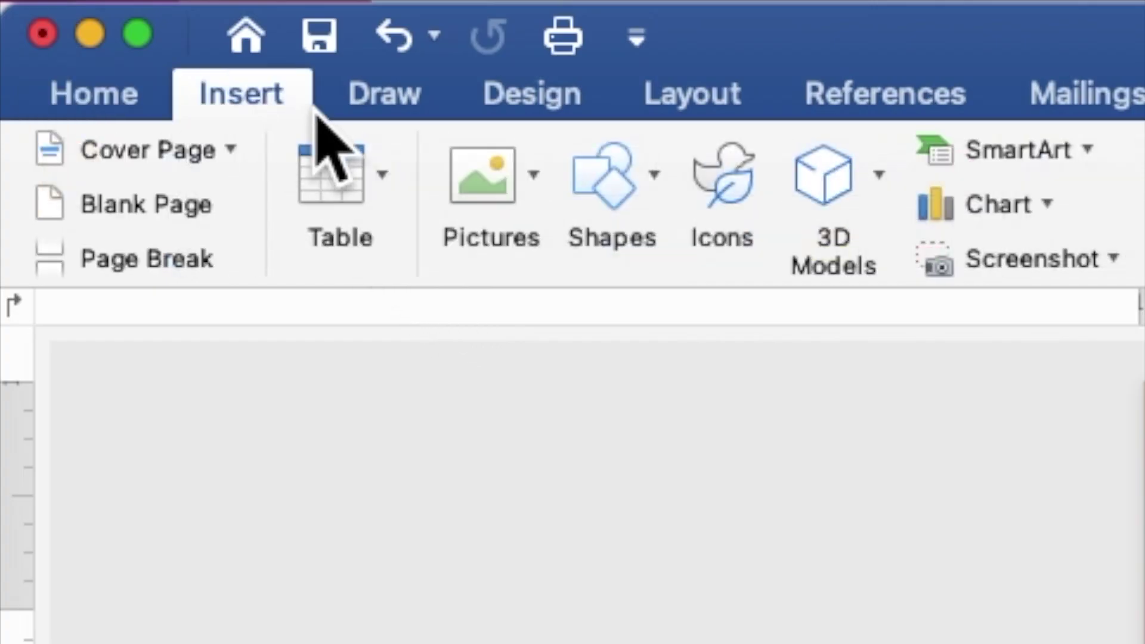
pyautogui.click(624, 179)
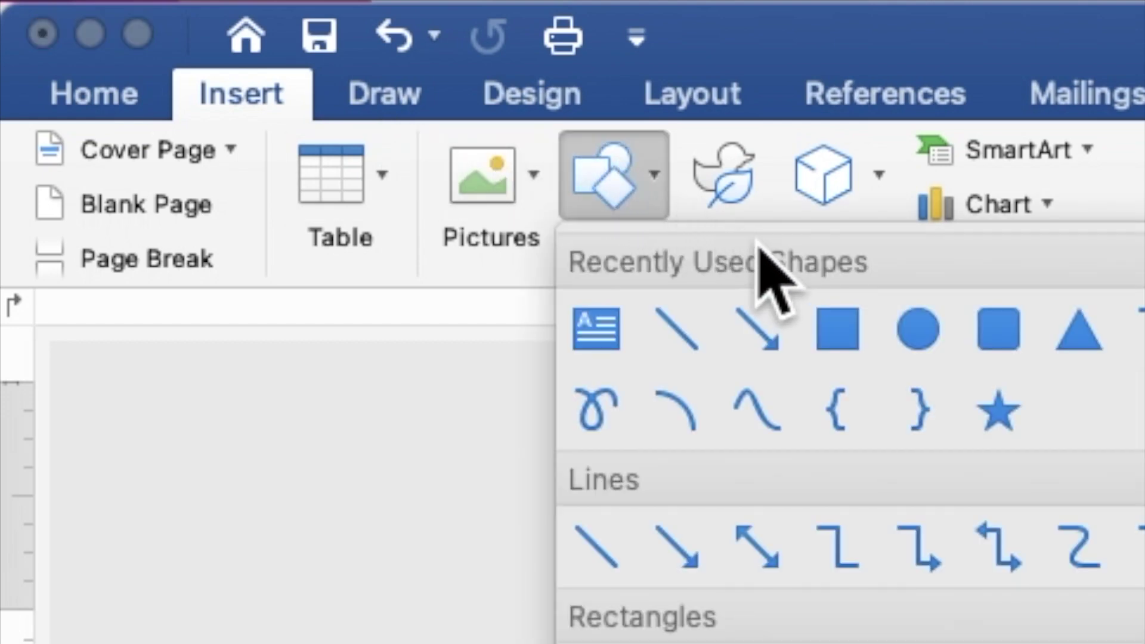
pyautogui.click(845, 330)
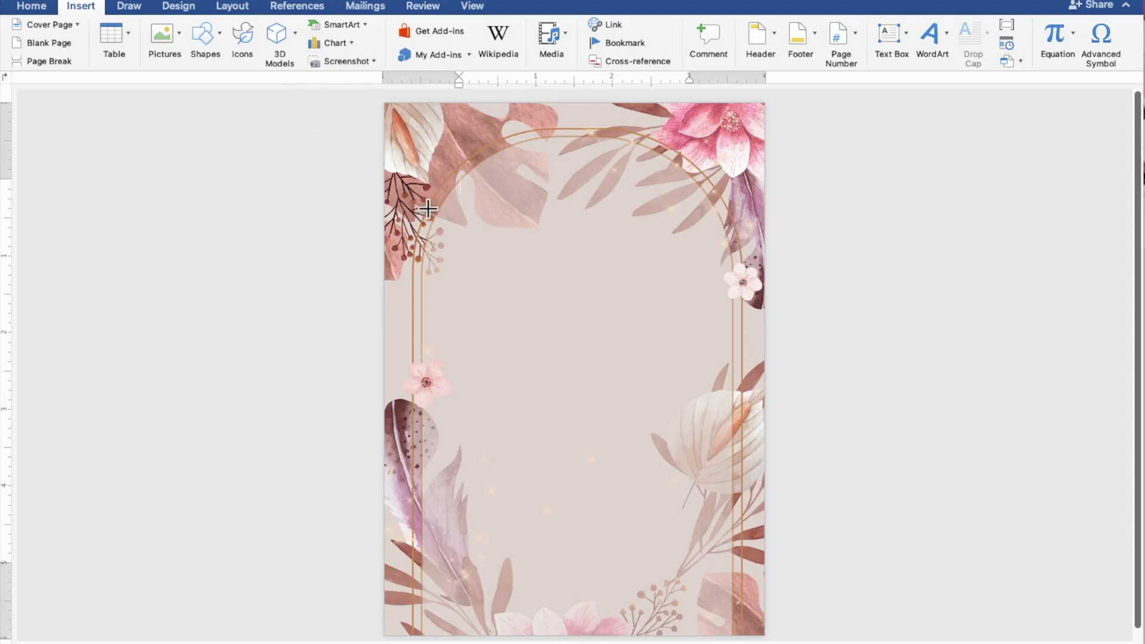
pyautogui.moveTo(427, 209); pyautogui.dragTo(730, 516)
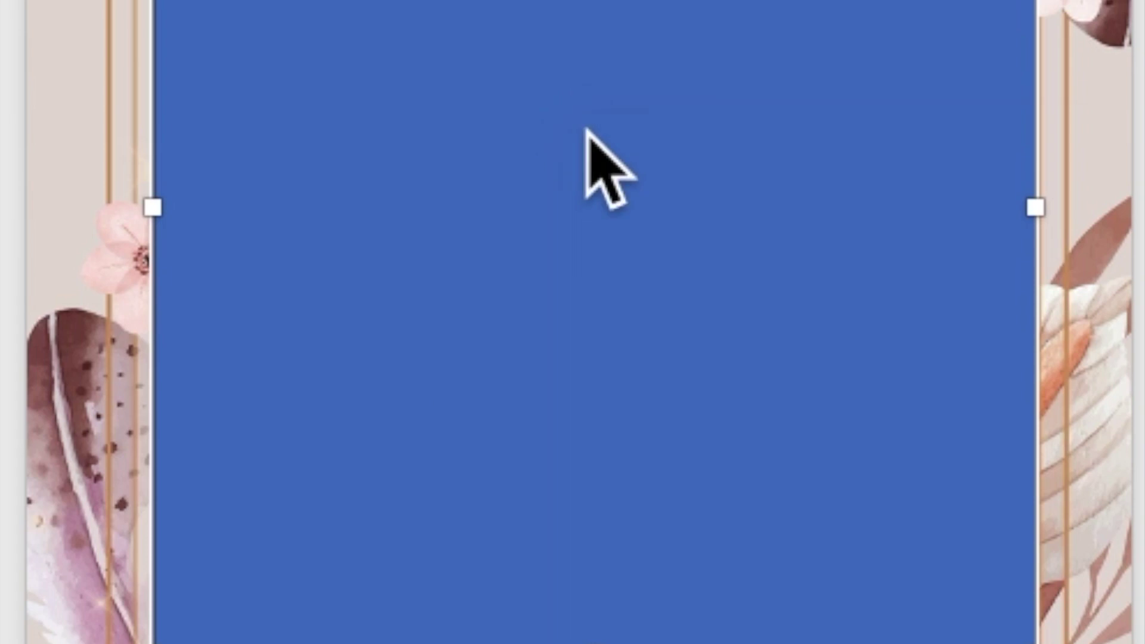
# - Add text to the rectangle: TOGETHER WITH THEIR FAMILIES, then start a new line
pyautogui.rightClick(577, 339)
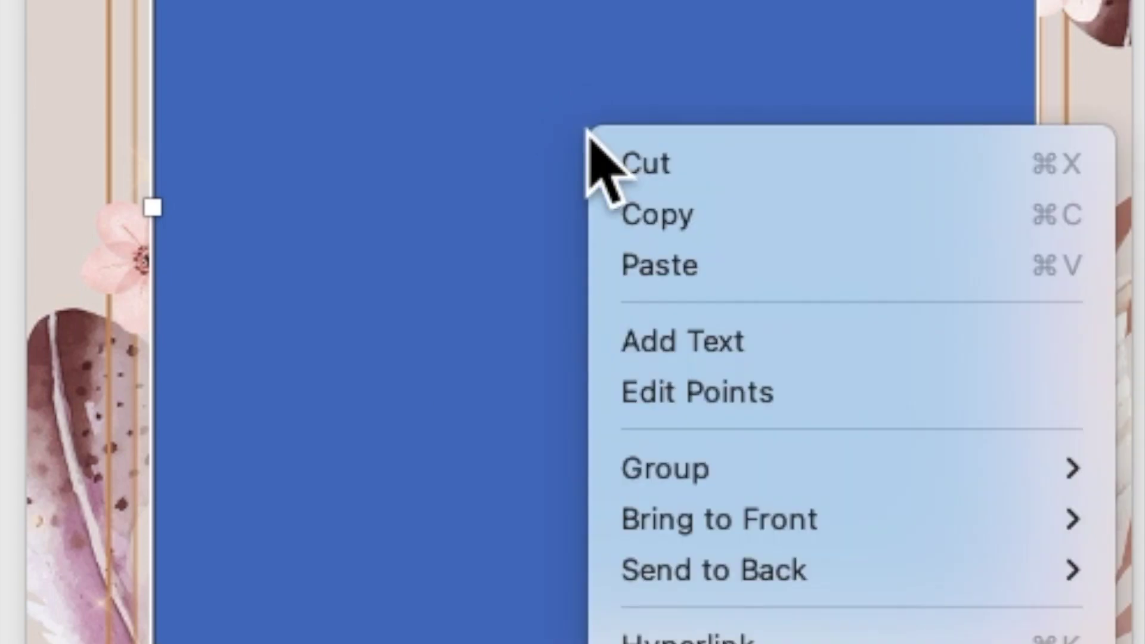
pyautogui.click(680, 343)
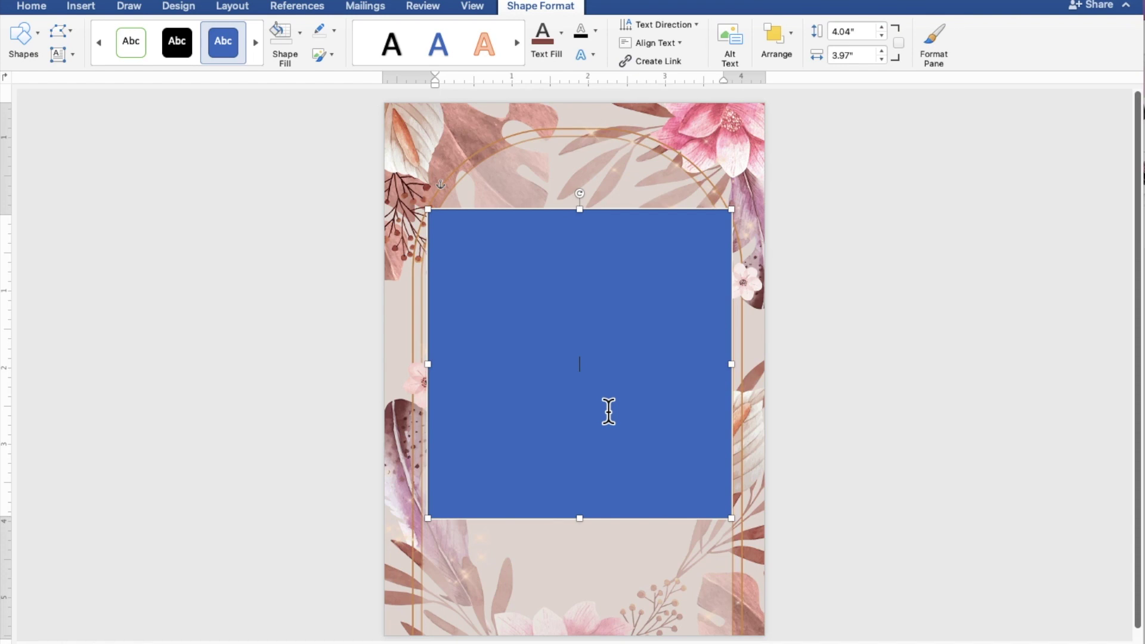
pyautogui.scroll(5, 608, 411)
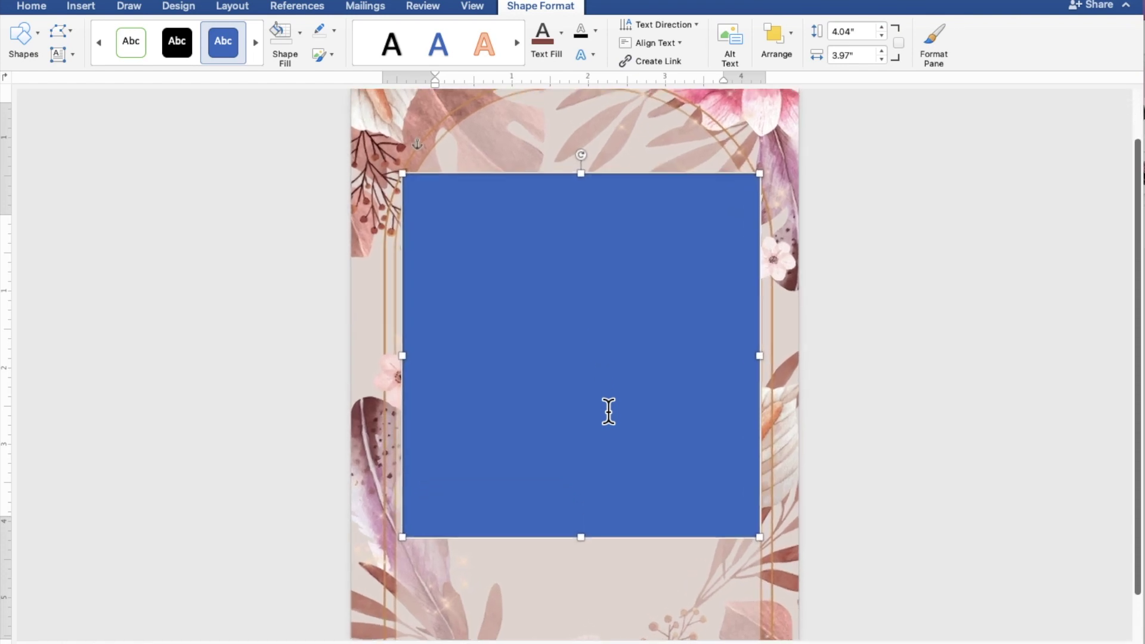
pyautogui.scroll(2, 608, 412)
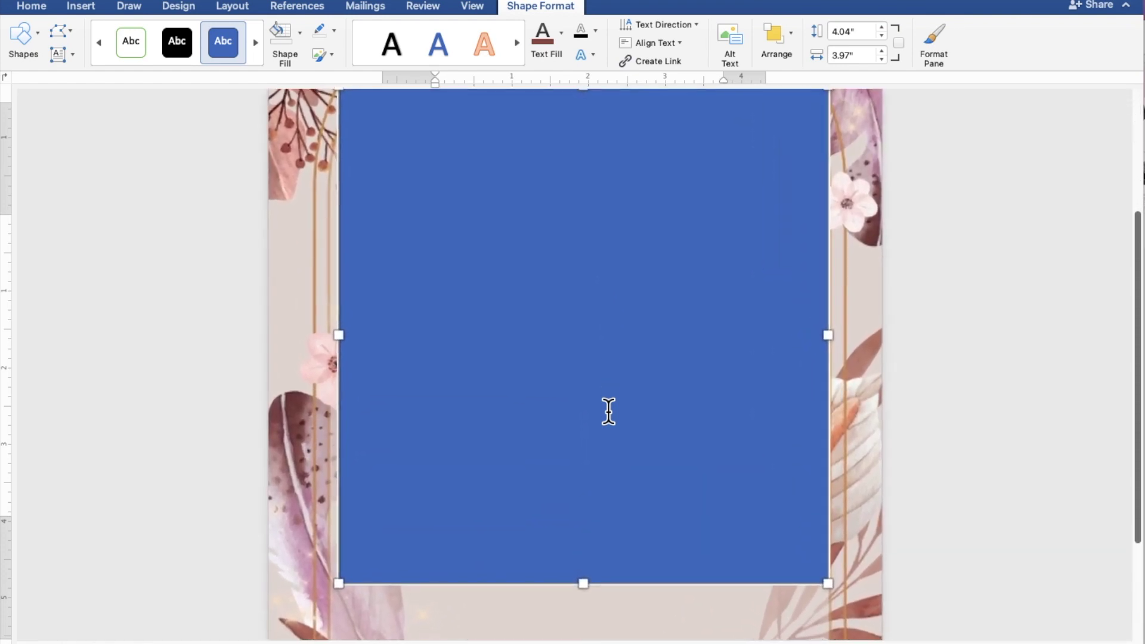
pyautogui.scroll(1, 608, 412)
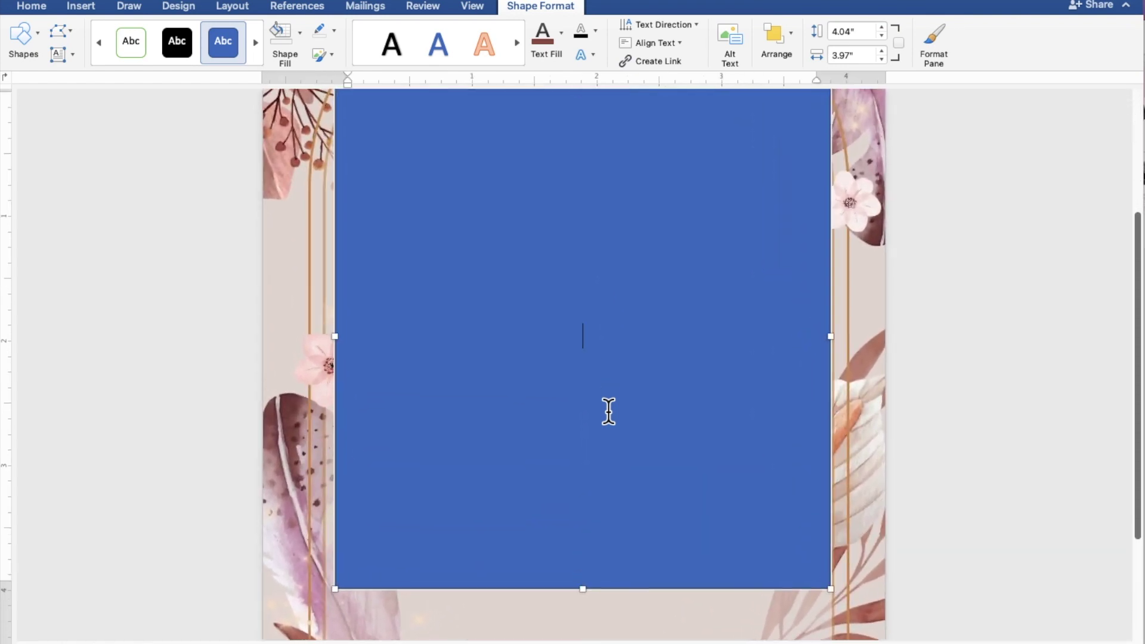
pyautogui.scroll(1, 609, 411)
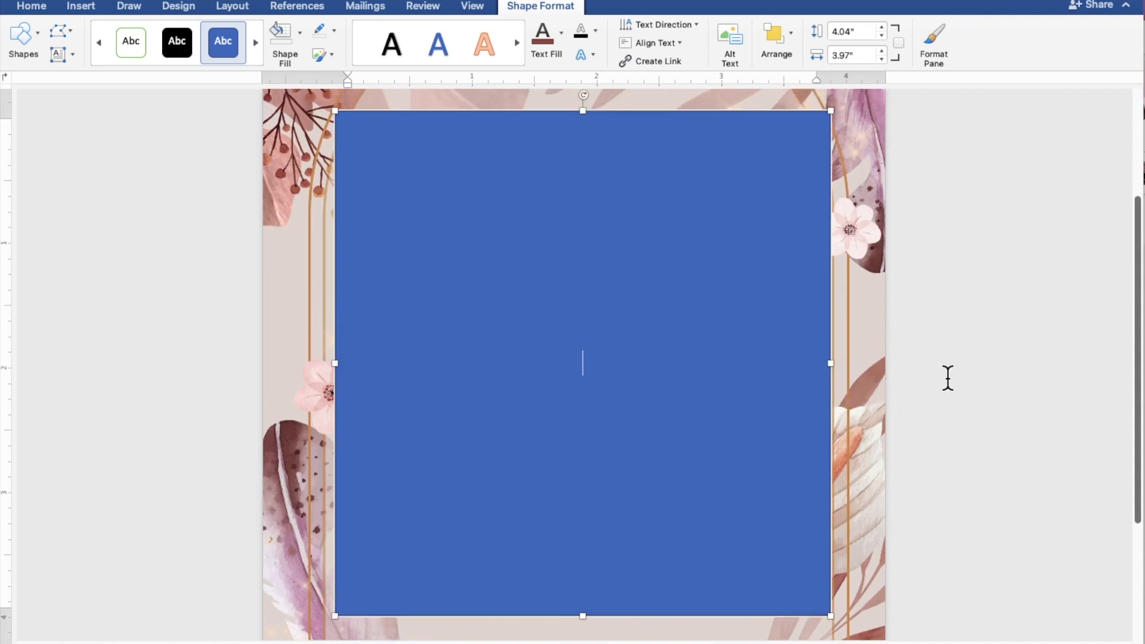
pyautogui.write('TOGETHER')
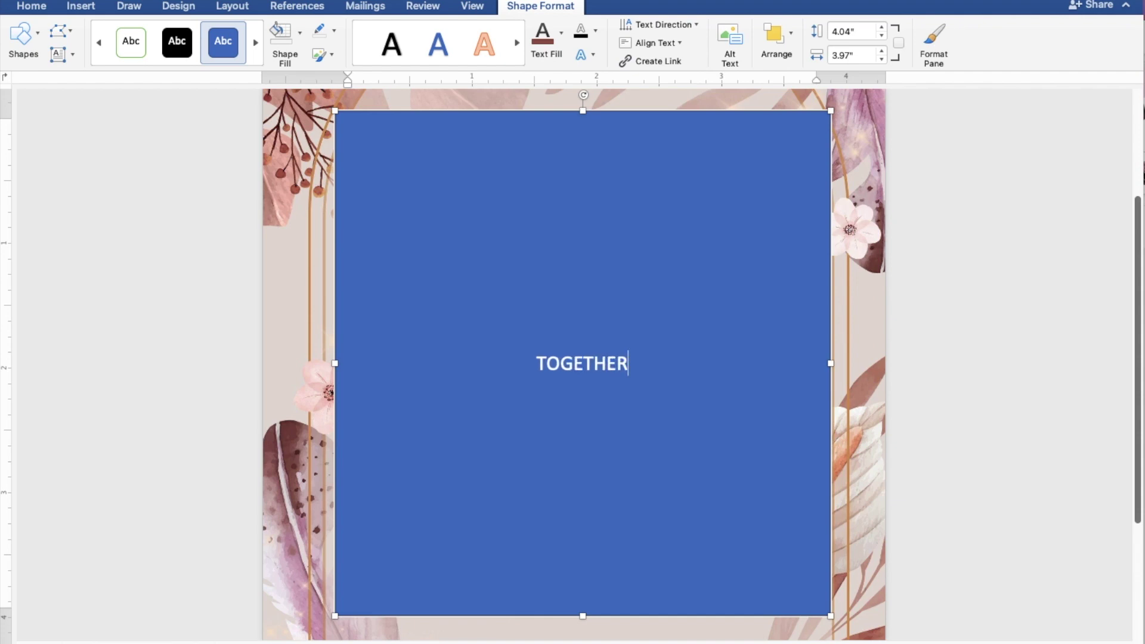
pyautogui.write(' WITH THEIR F')
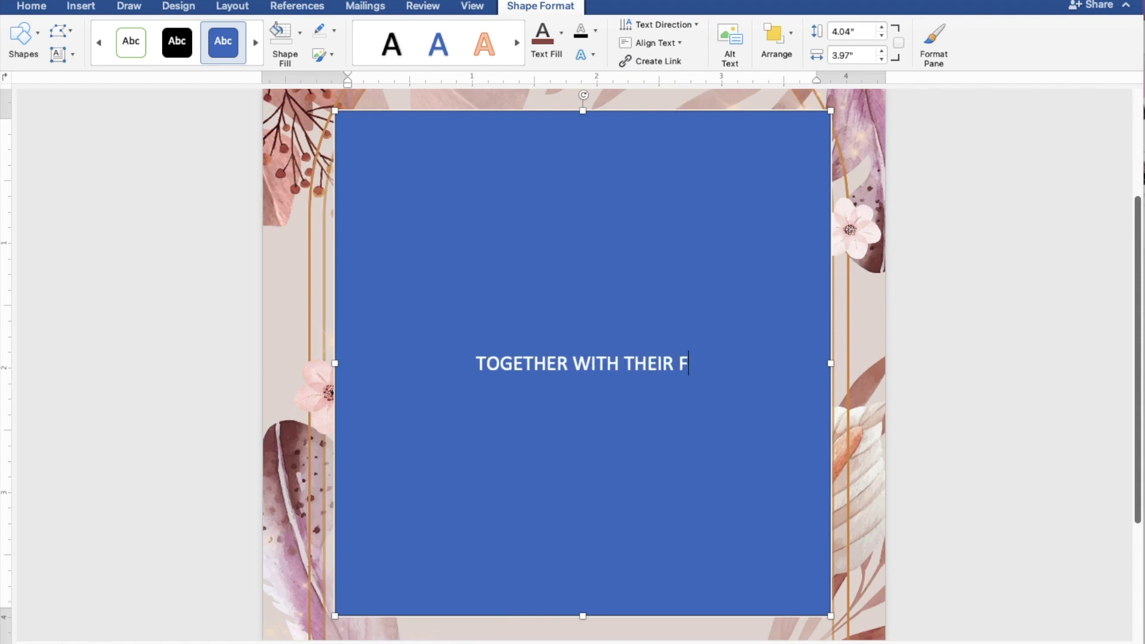
pyautogui.write('AMILIES')
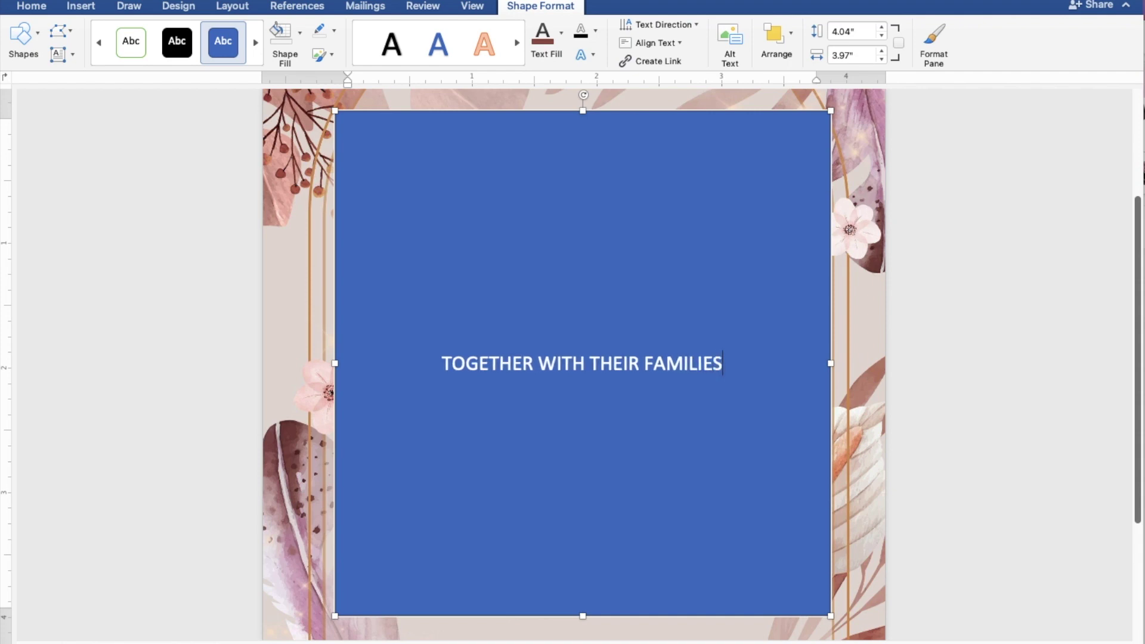
pyautogui.press('Return')
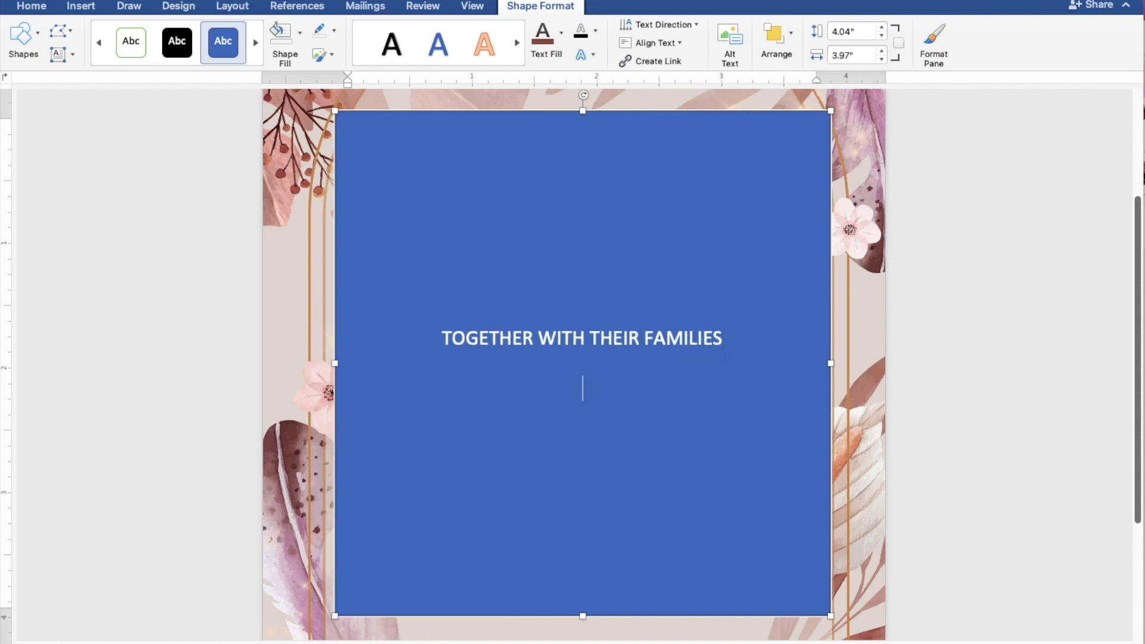
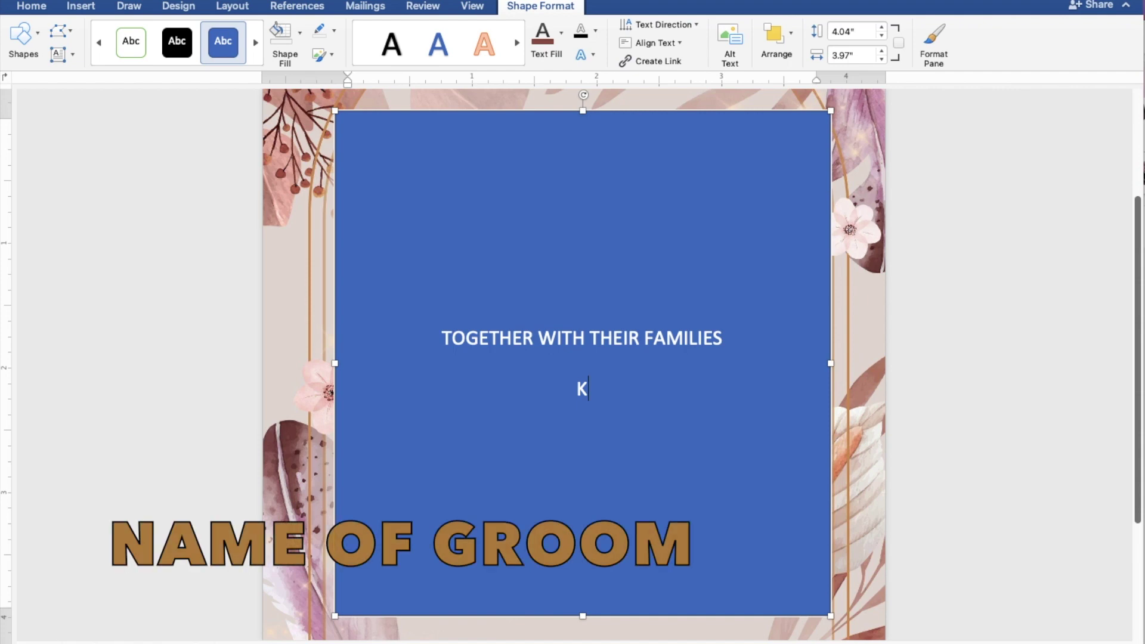
# - Type the groom's name, AND, and the bride's name on separate lines
pyautogui.press('Return')
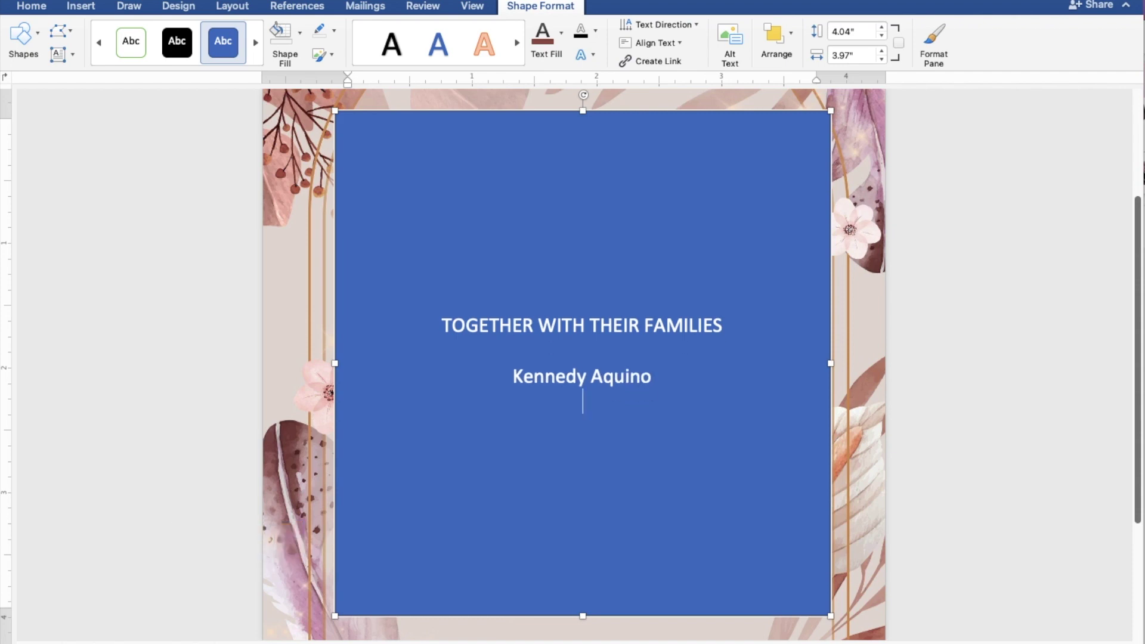
pyautogui.write('AND')
pyautogui.press('Return')
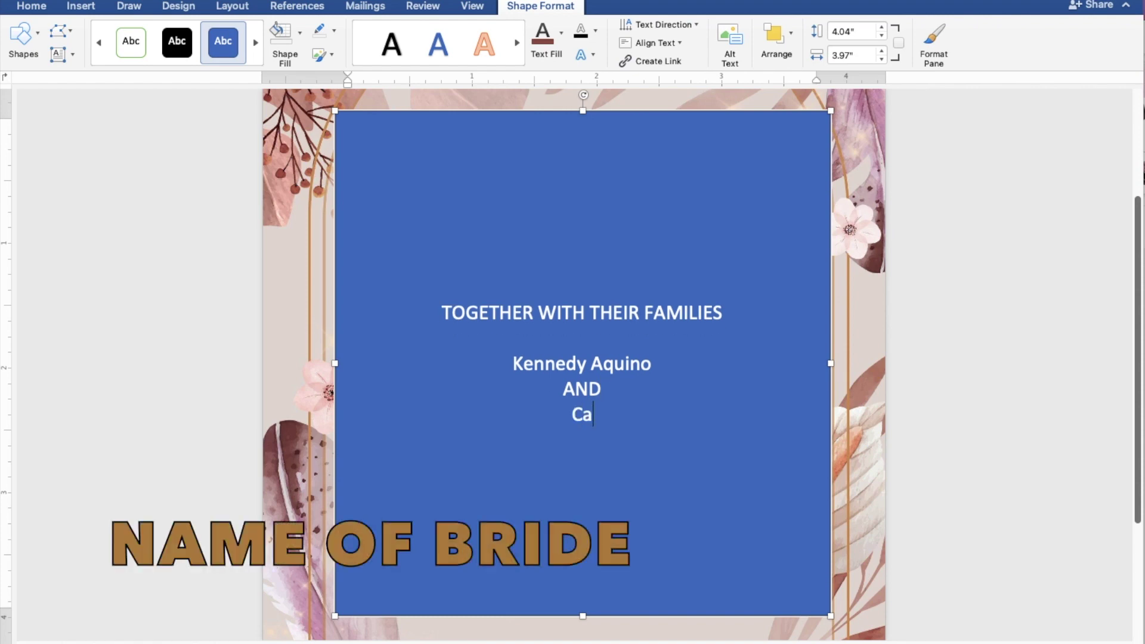
pyautogui.press('Return')
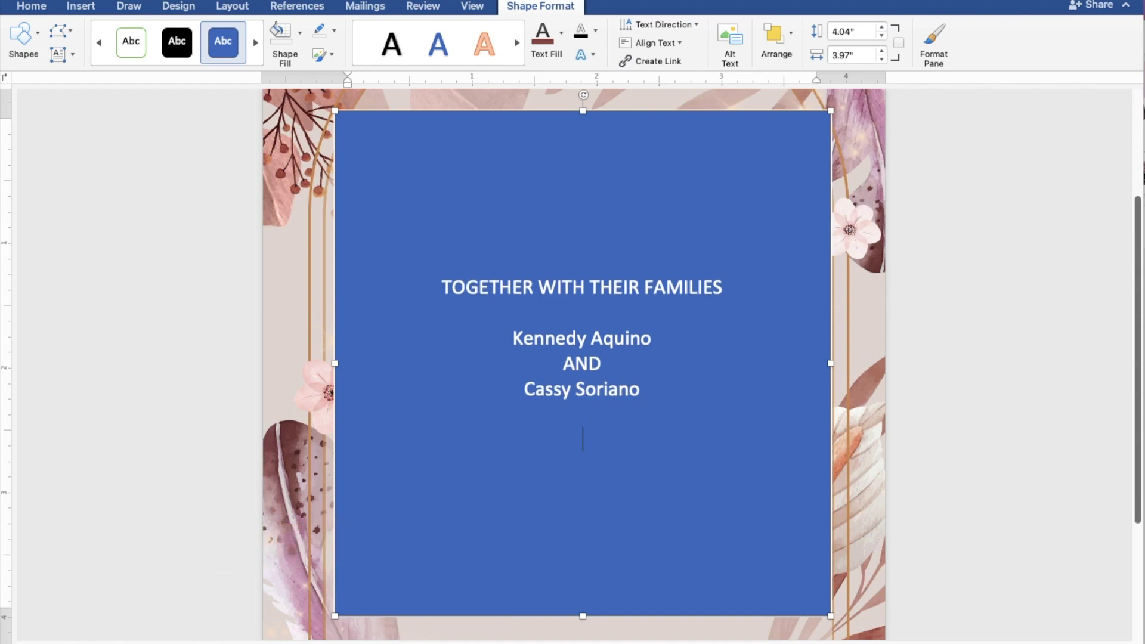
# - Add the lines REQUEST THE PLEASURE OF YOUR PRESENCE and AS THEY JOYFULLY UNITE IN MARRIAGE
pyautogui.write('REQUEST THE P')
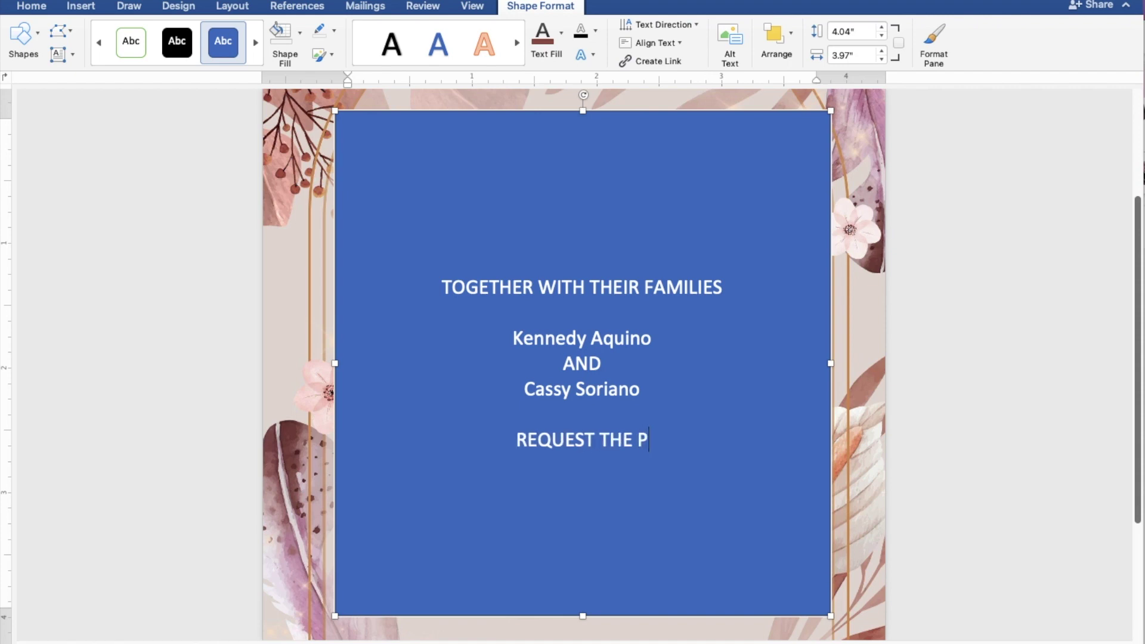
pyautogui.write('LEASU')
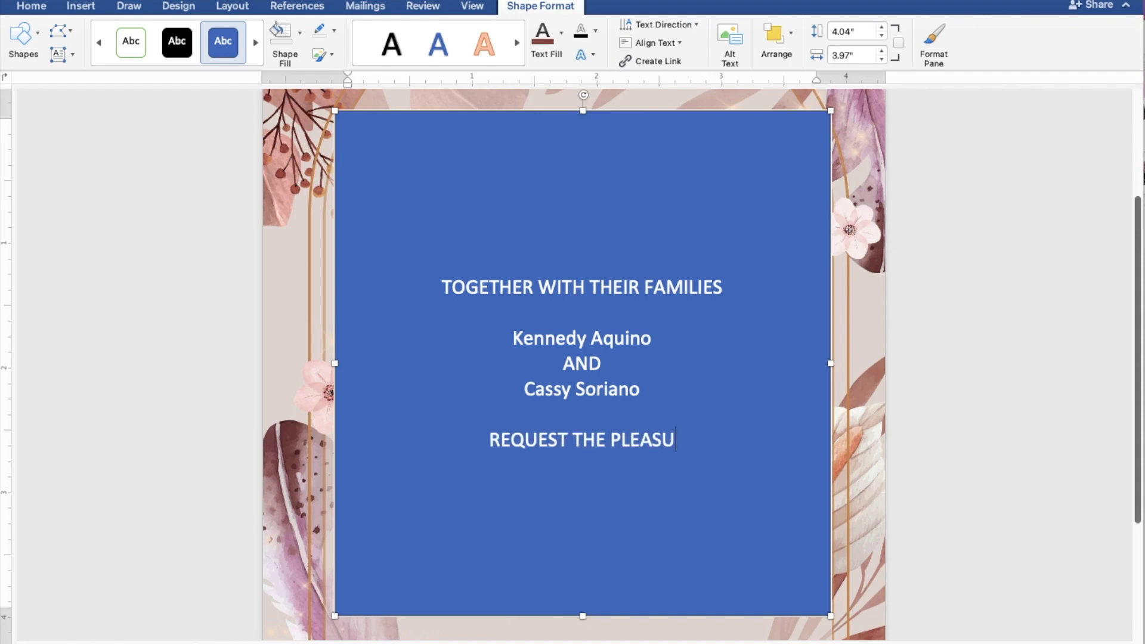
pyautogui.write('RE OF')
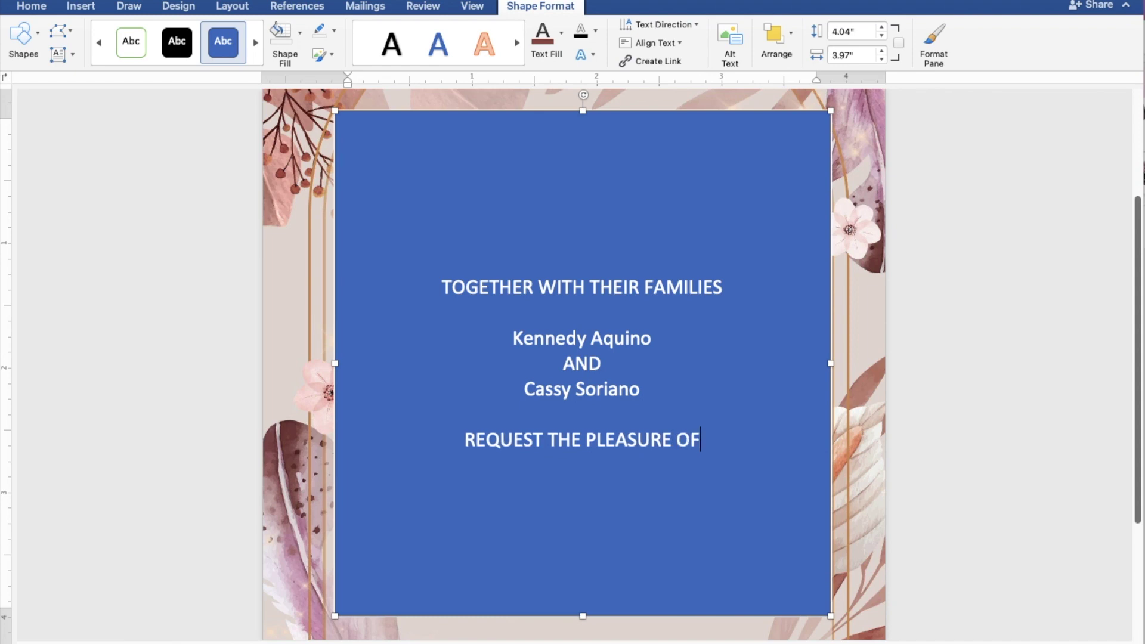
pyautogui.write(' YOU')
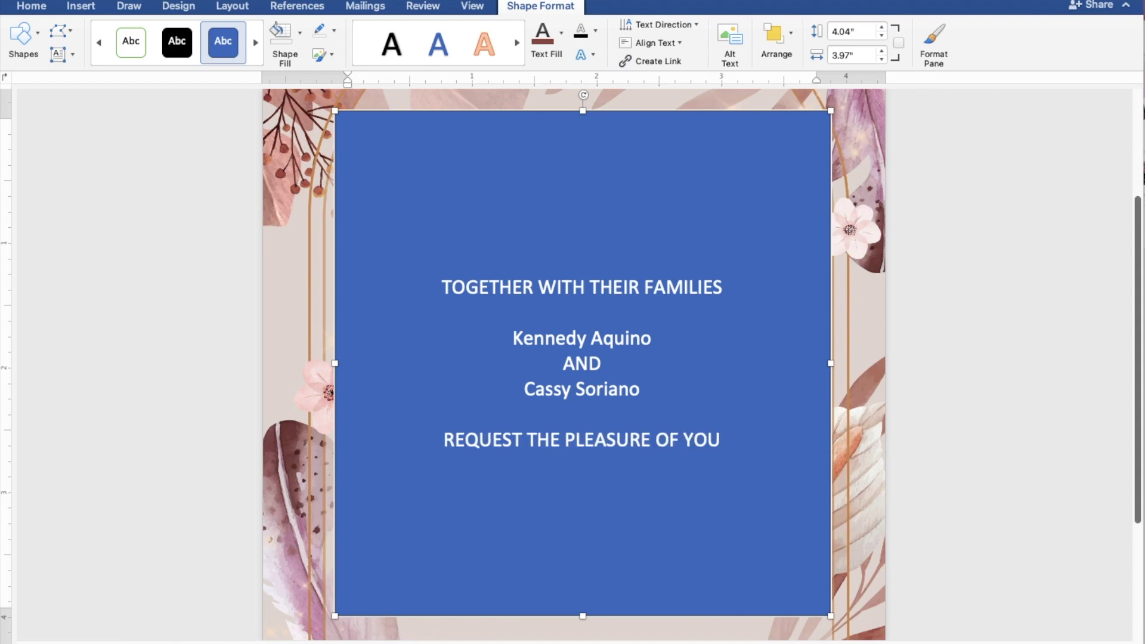
pyautogui.write('R PR')
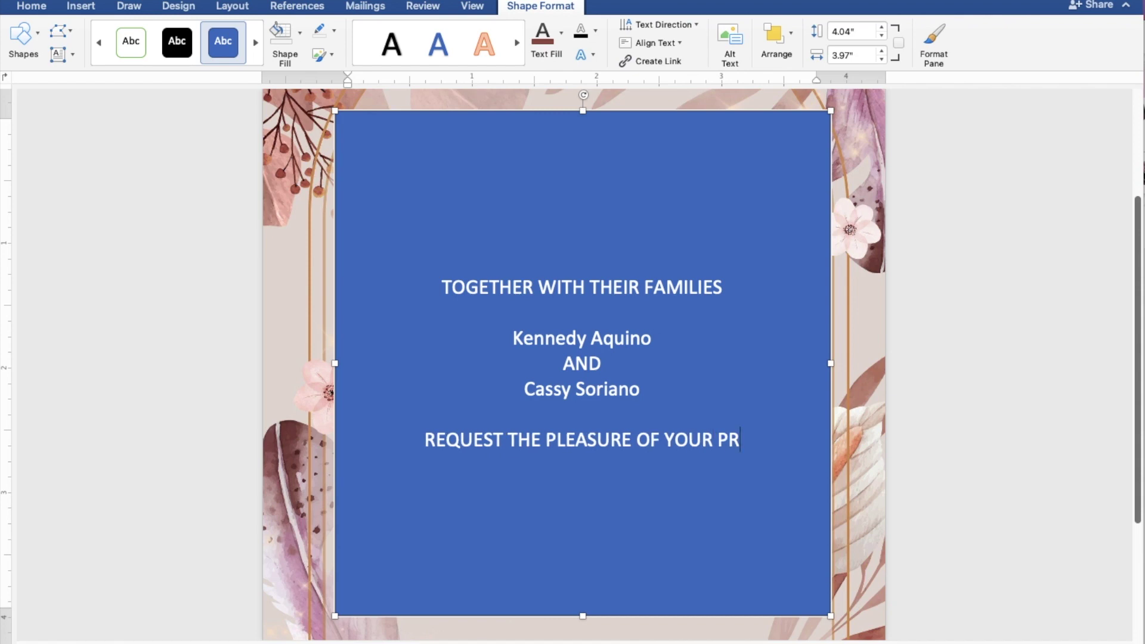
pyautogui.write('ESENCE')
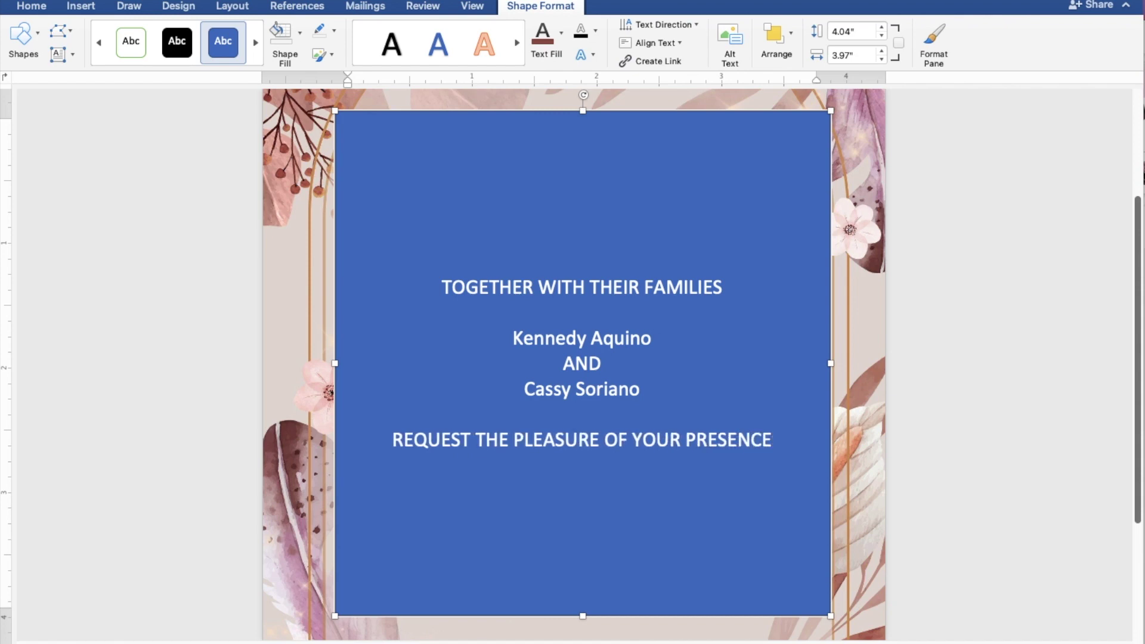
pyautogui.press('Return')
pyautogui.write('AS ')
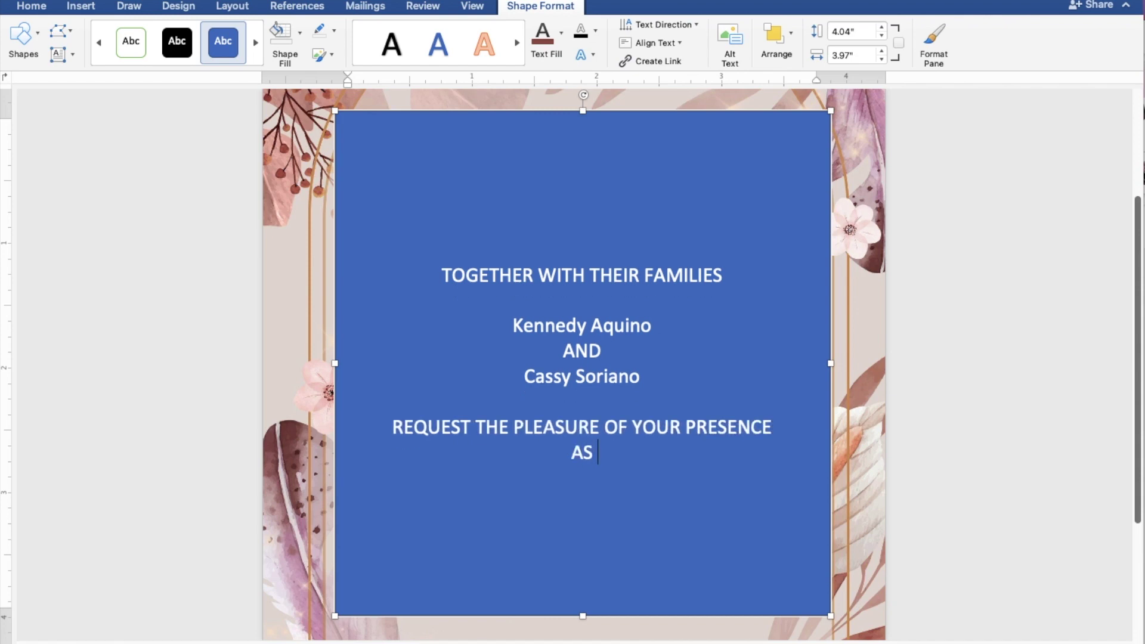
pyautogui.write('THEY ')
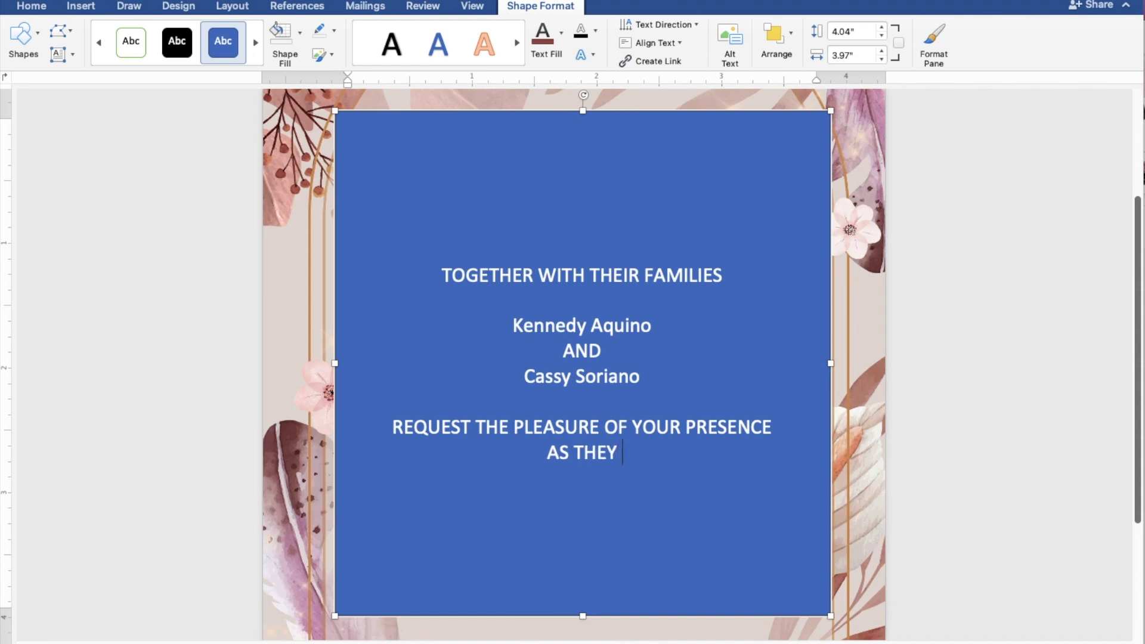
pyautogui.write('JOYFU')
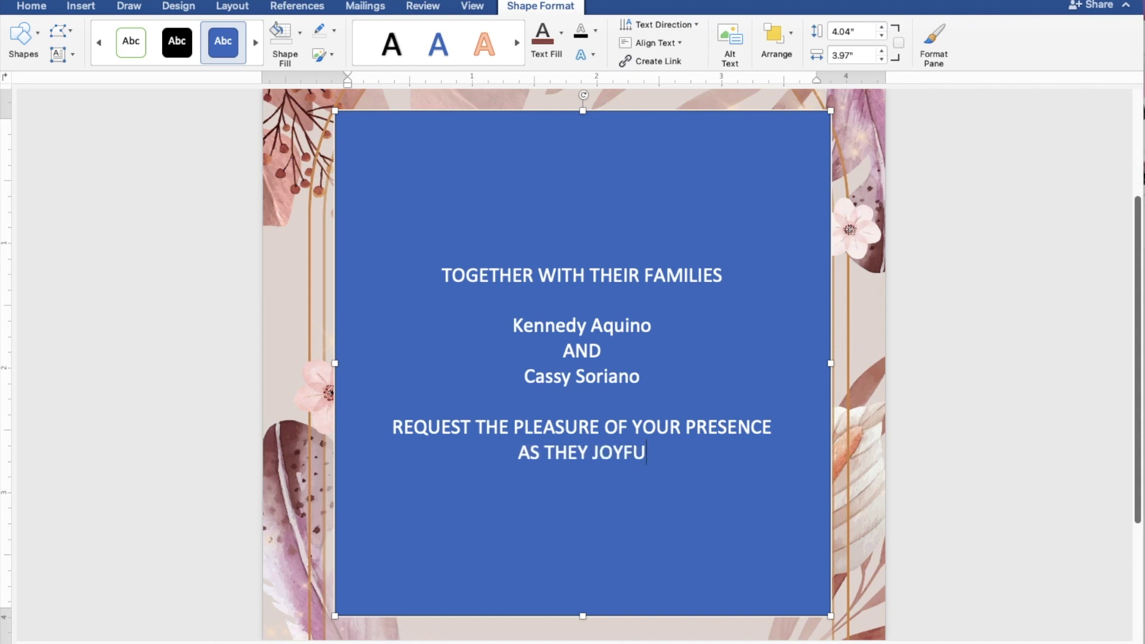
pyautogui.write('LLY U')
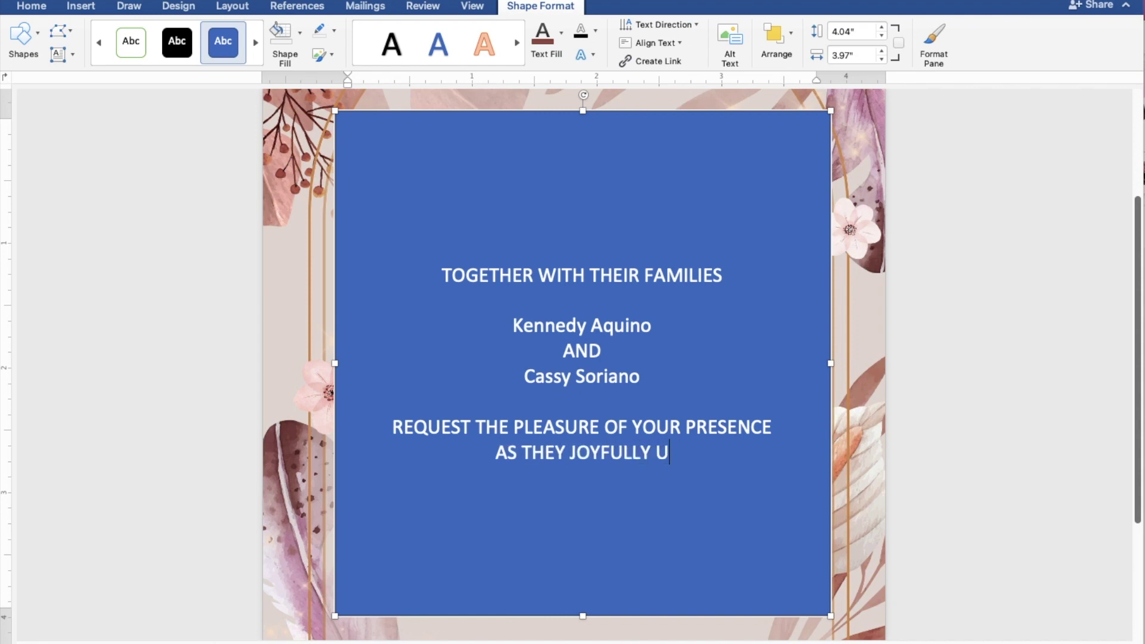
pyautogui.write('NITE ')
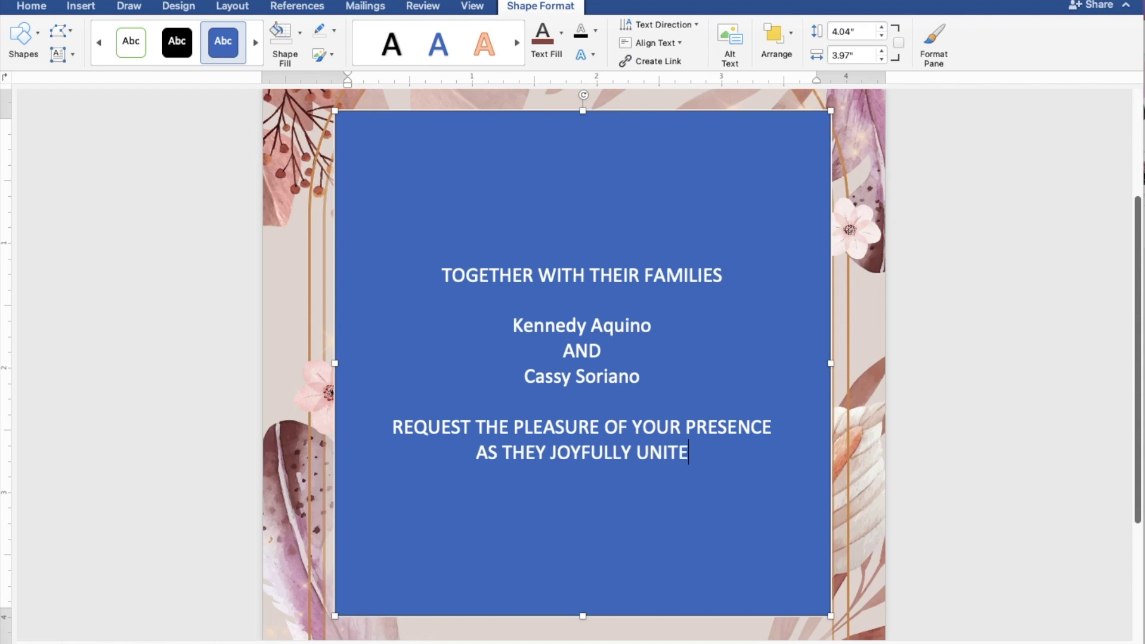
pyautogui.write('IN MA')
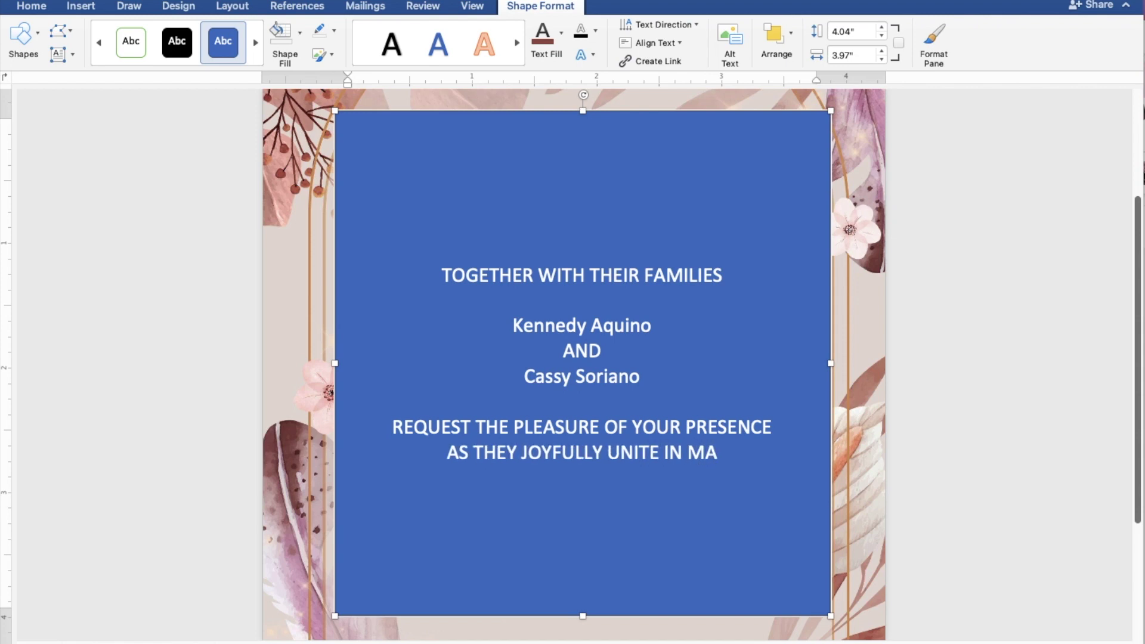
pyautogui.write('RRIAGE')
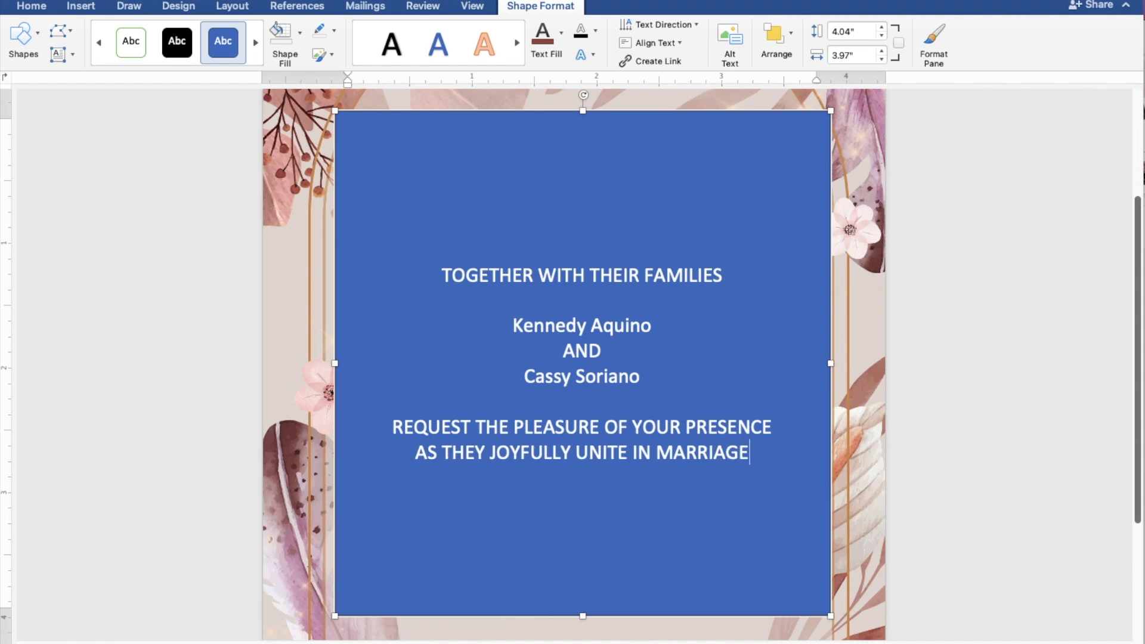
pyautogui.press('Return')
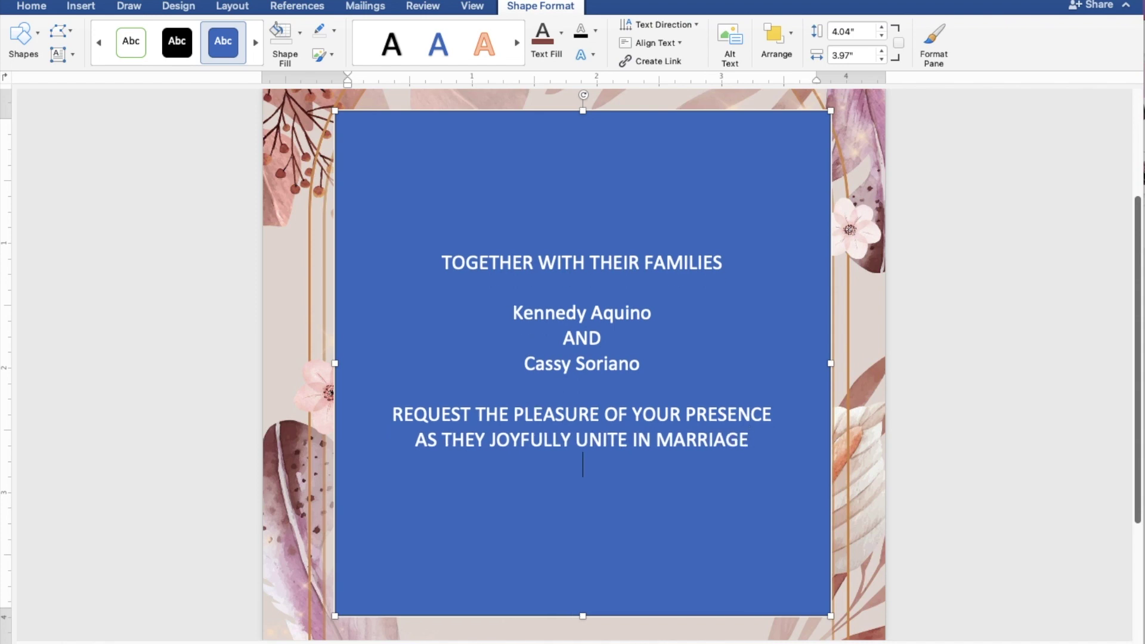
# - Add lines SUNDAY, DECEMBER 25, 2022 and 10:00 IN THE MORNING, using AutoComplete for SUNDAY
pyautogui.write('SUND')
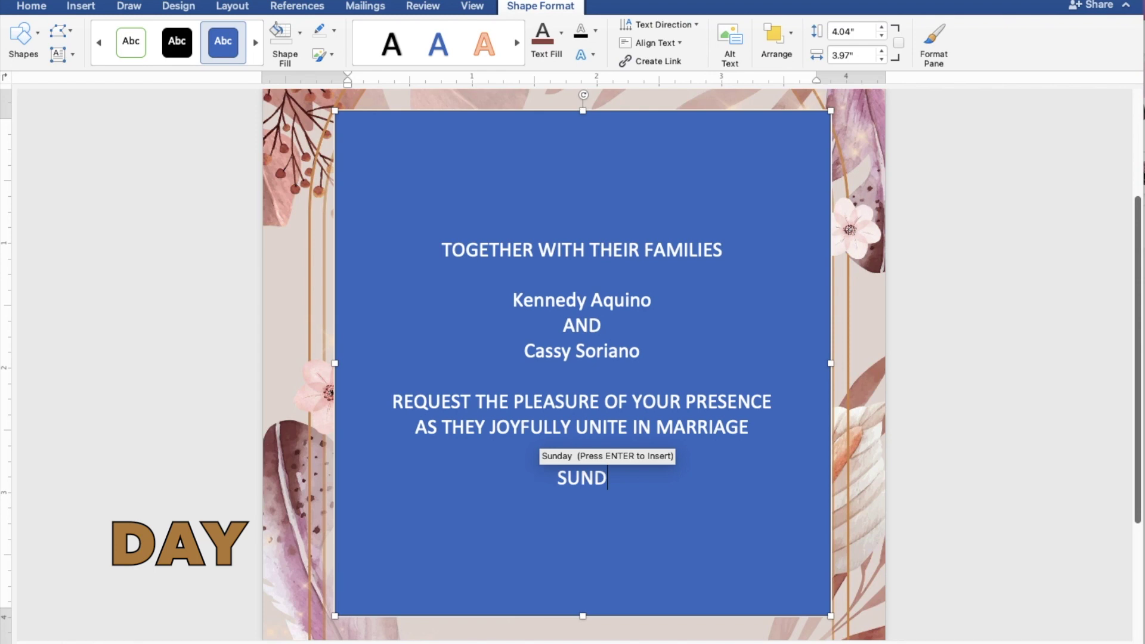
pyautogui.press('Return')
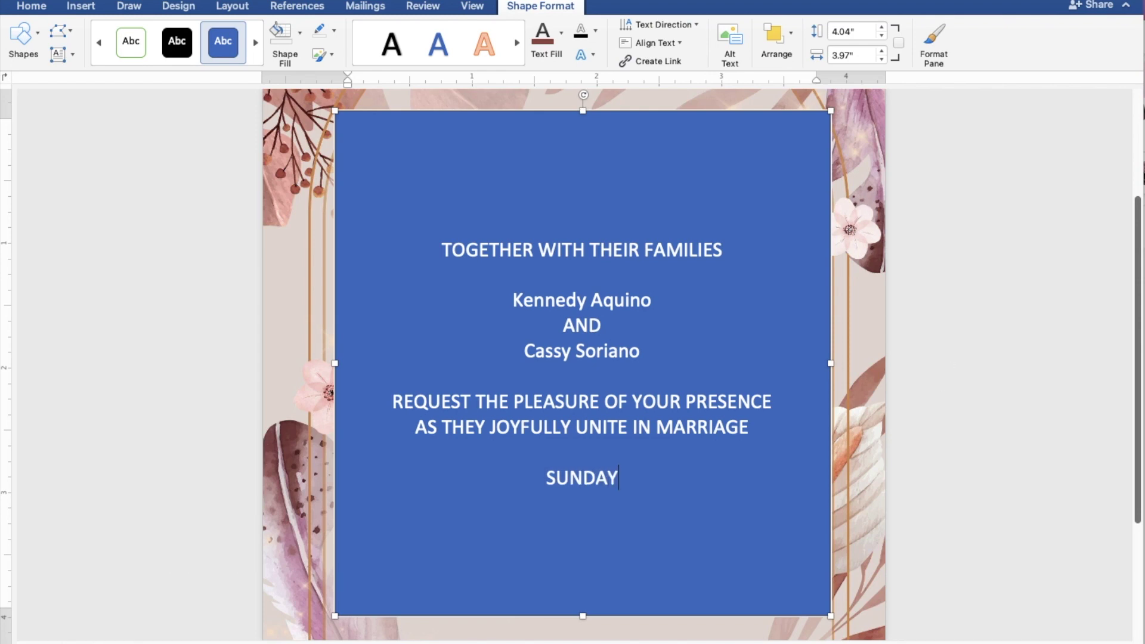
pyautogui.press('Return')
pyautogui.write('DEC')
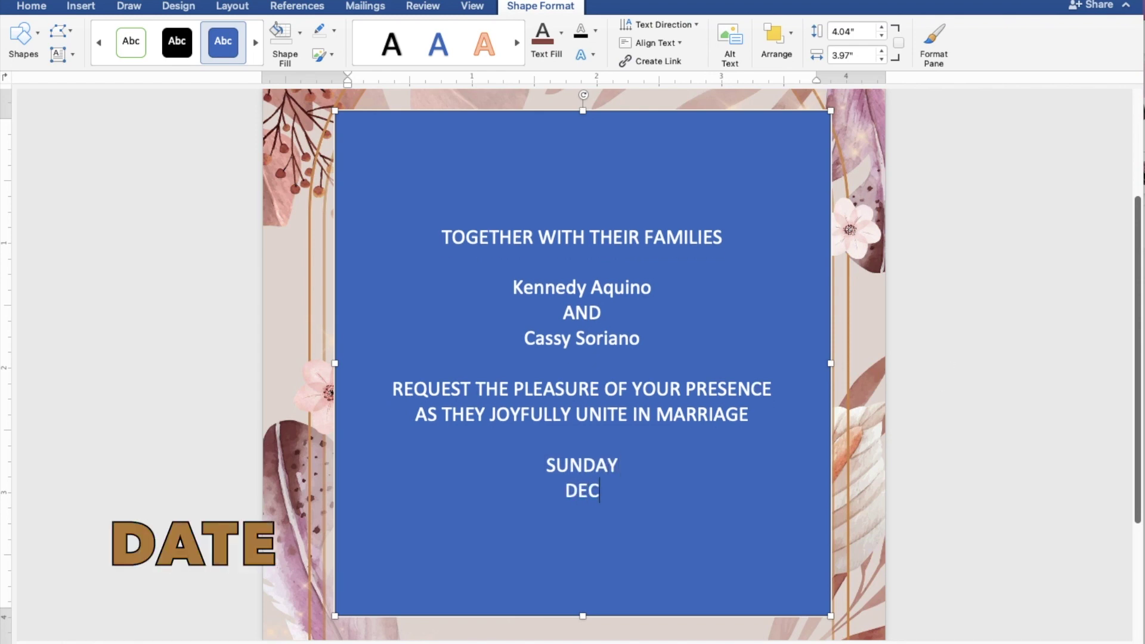
pyautogui.write('EMBER')
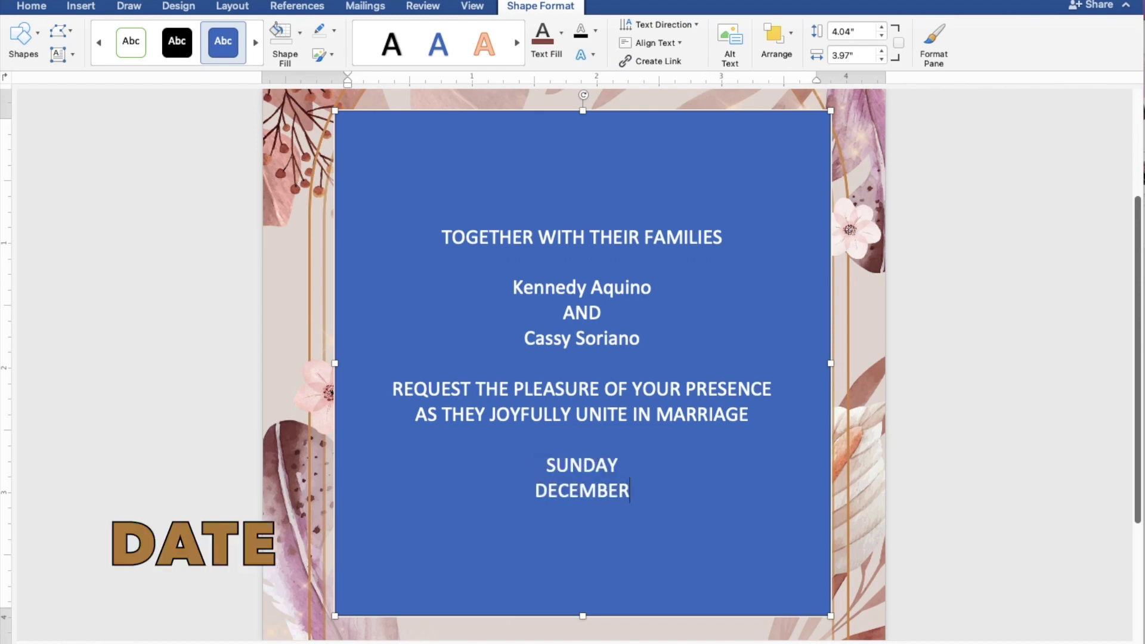
pyautogui.write(' 25,')
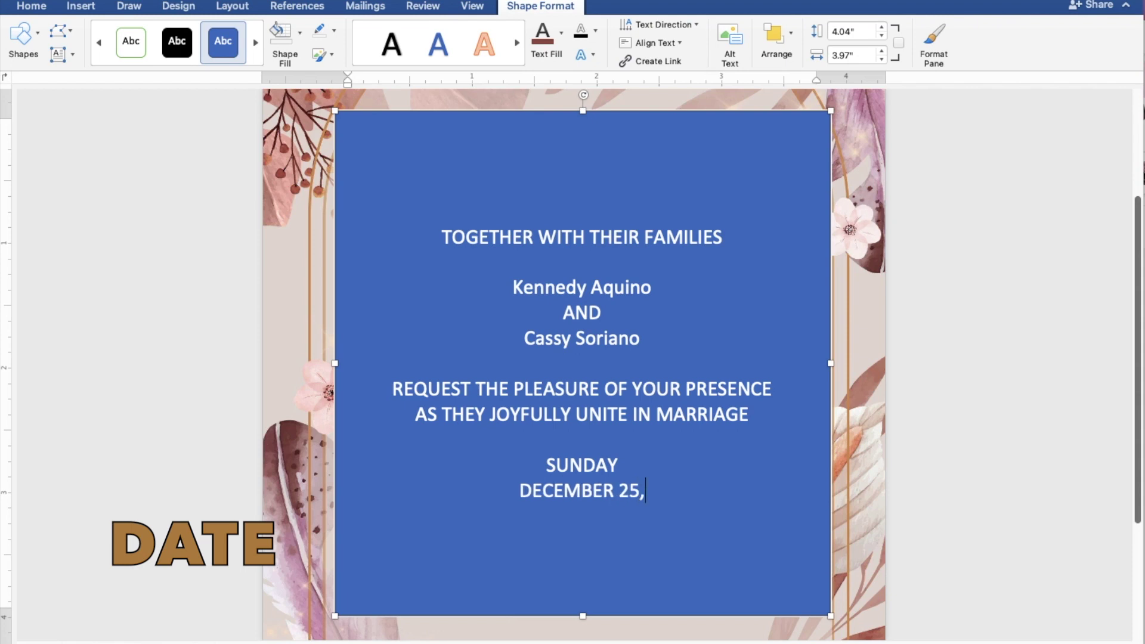
pyautogui.write(' 2022')
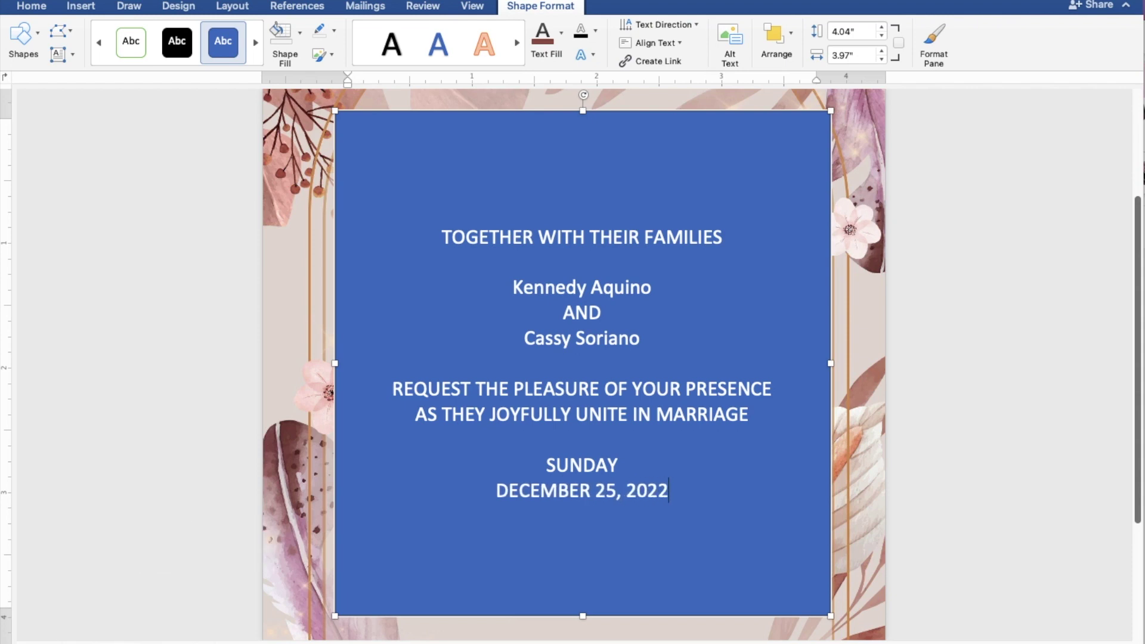
pyautogui.press('Return')
pyautogui.write('10')
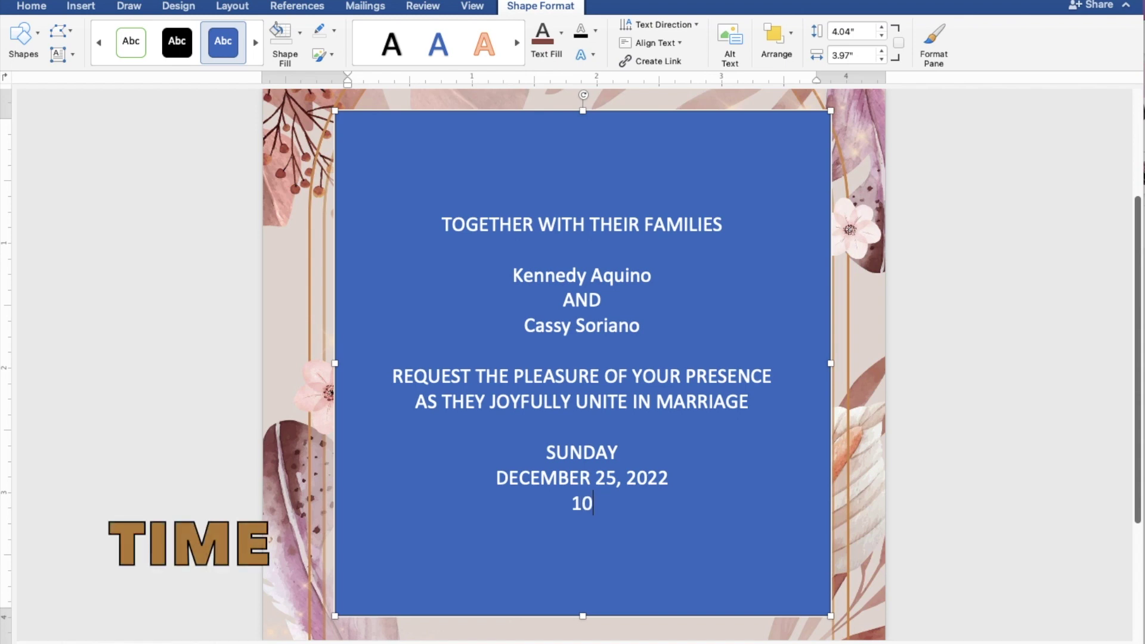
pyautogui.write(':00 IN')
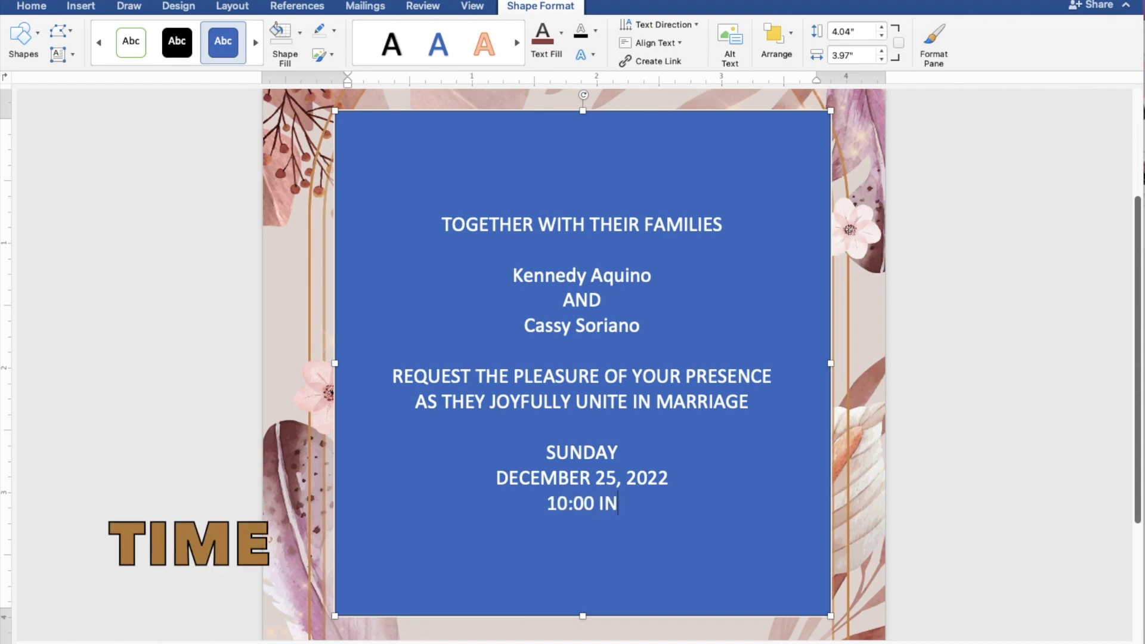
pyautogui.write(' THE MORNING')
pyautogui.press('Return')
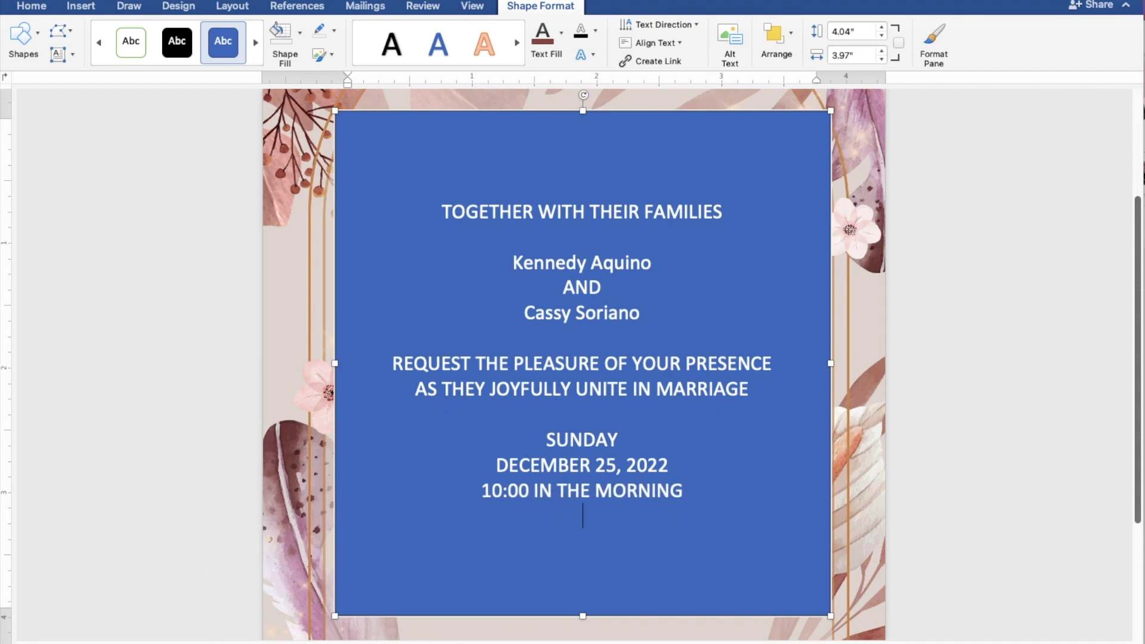
# - Add ST. THOMAS AQUINAS PARISH CHURCH, MANGALDAN, PANGASINAN, and a closing Reception to follow line
pyautogui.write('ST.')
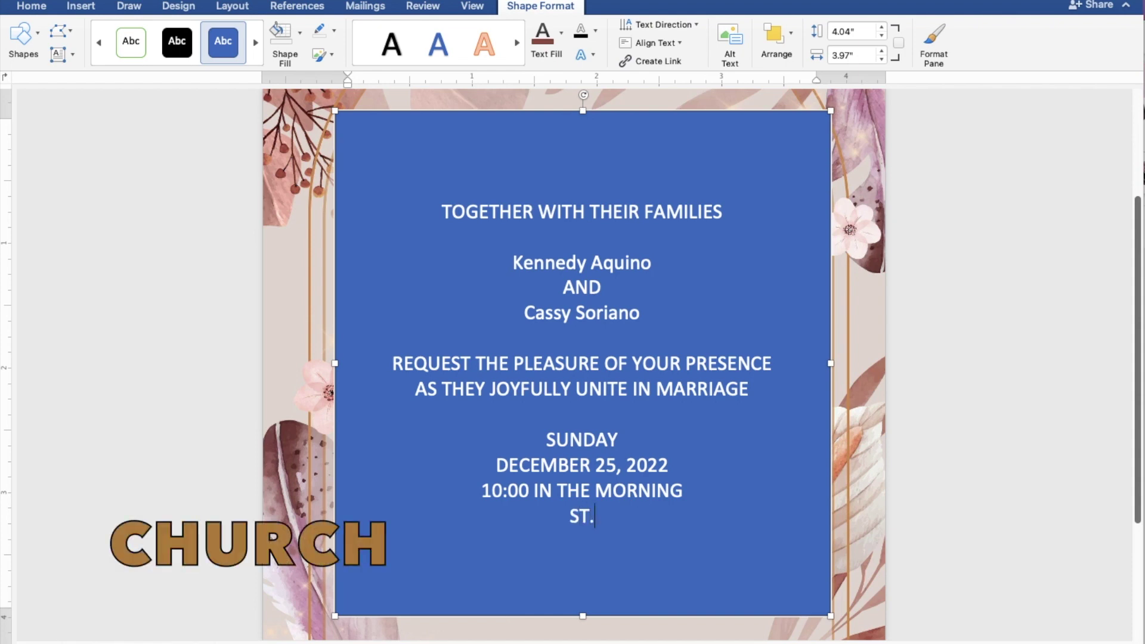
pyautogui.write(' THOM')
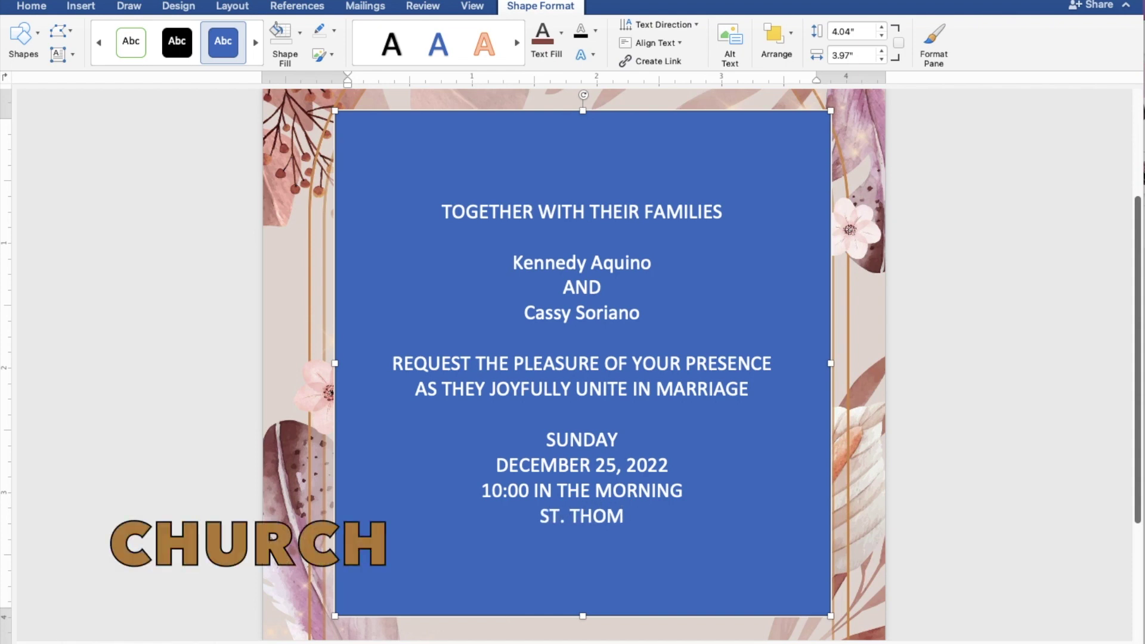
pyautogui.write('AS AQUINAS PA')
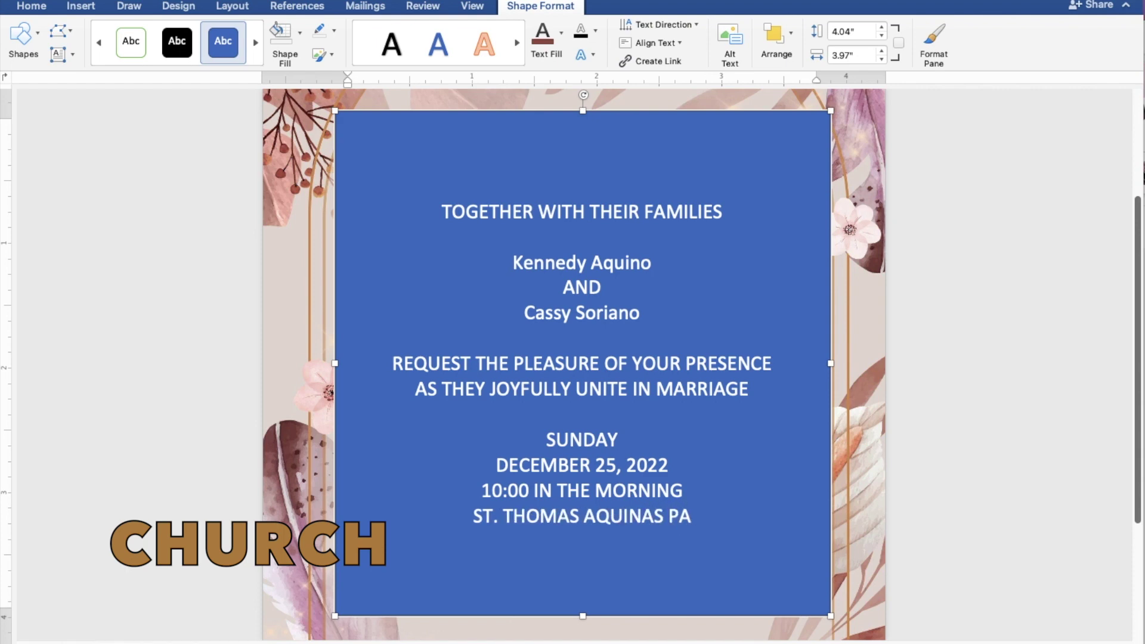
pyautogui.write('RISH')
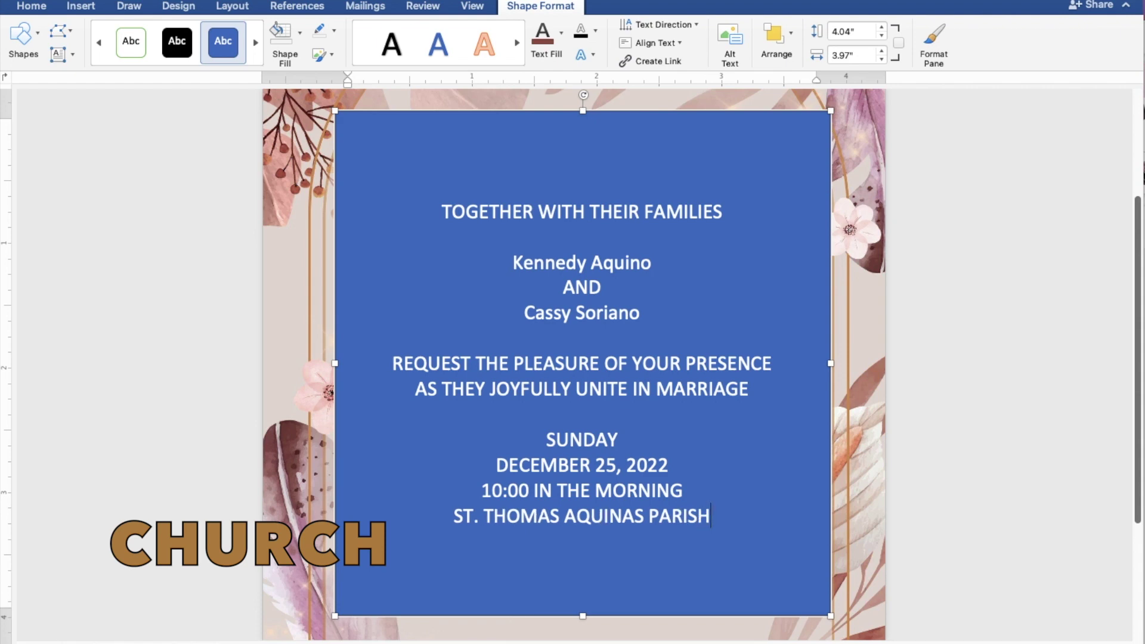
pyautogui.write('HURCH')
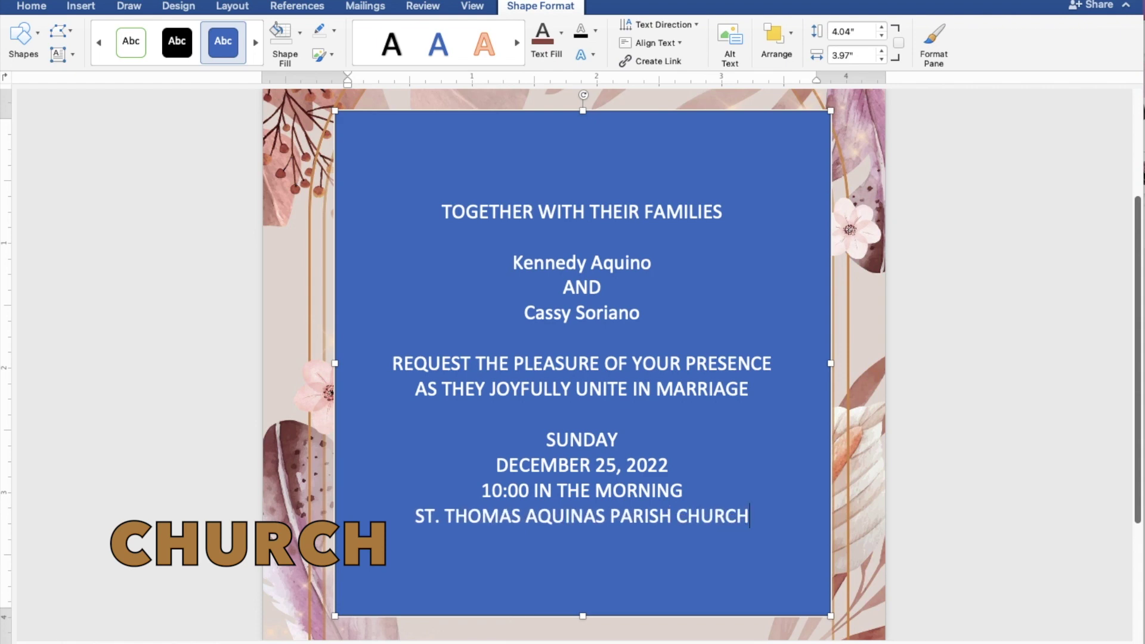
pyautogui.press('Return')
pyautogui.write('MANGALDAN')
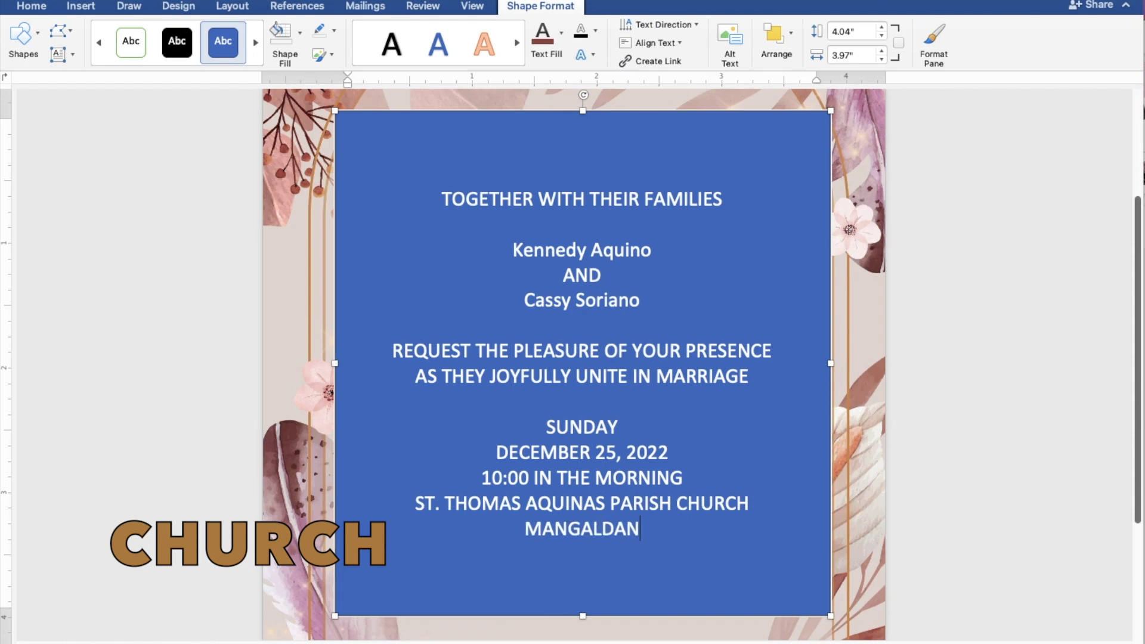
pyautogui.write(', PAN')
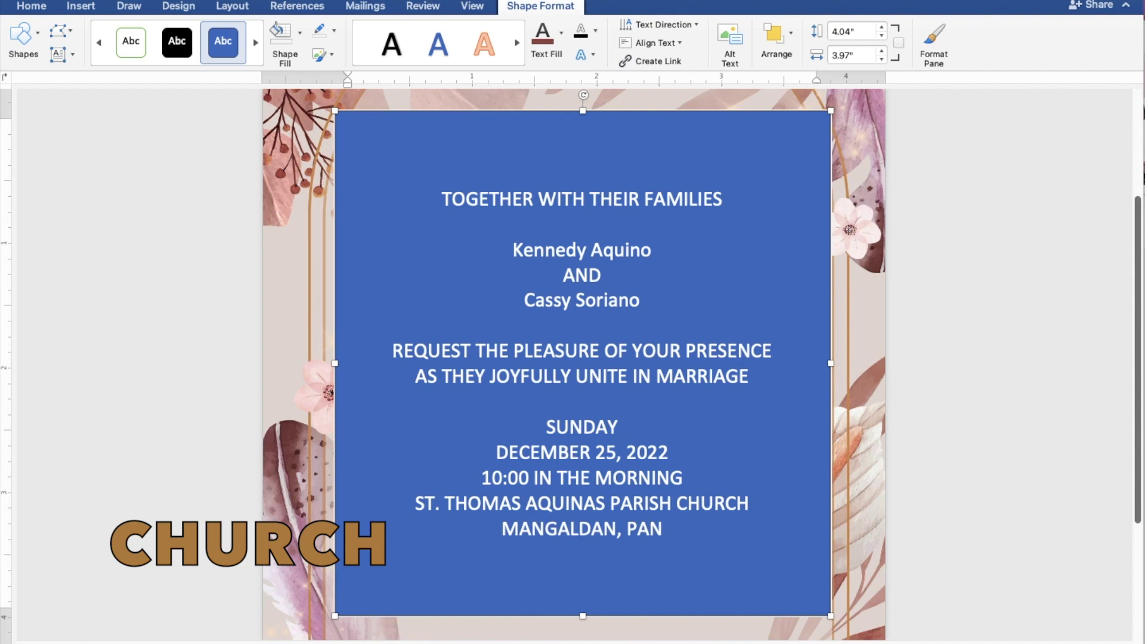
pyautogui.write('GASINAN')
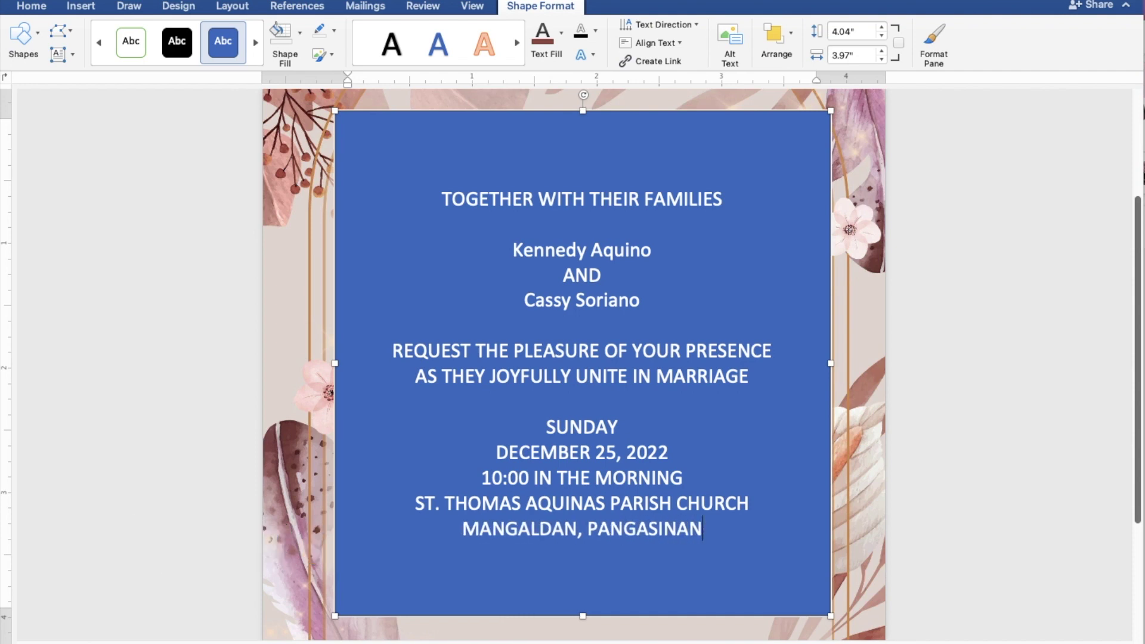
pyautogui.press('Return')
pyautogui.press('Return')
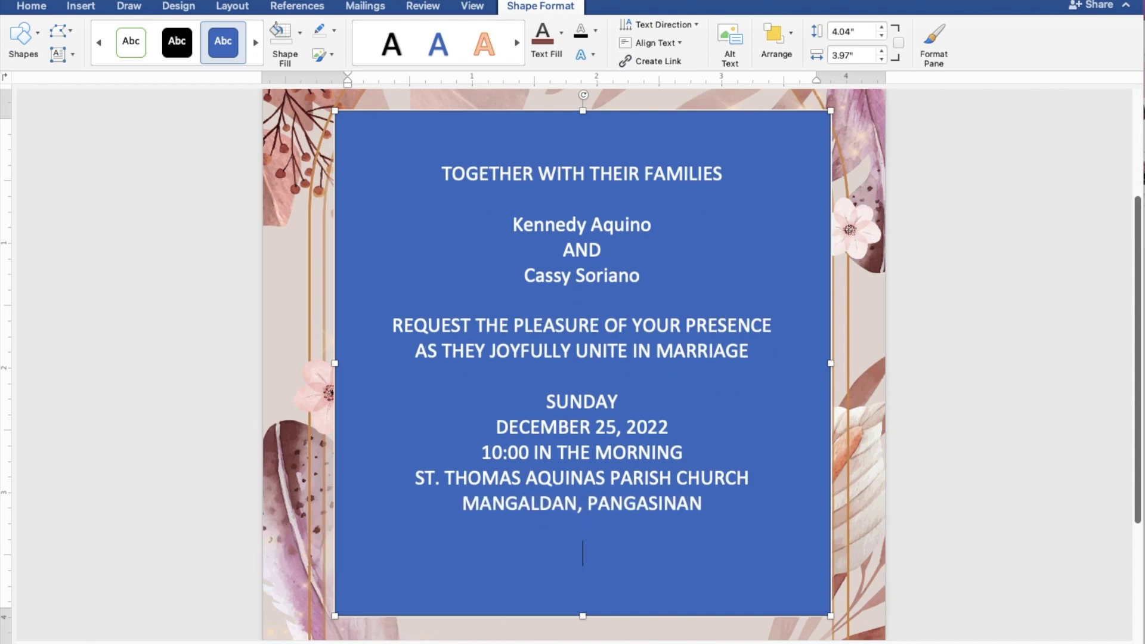
pyautogui.write('Reception t')
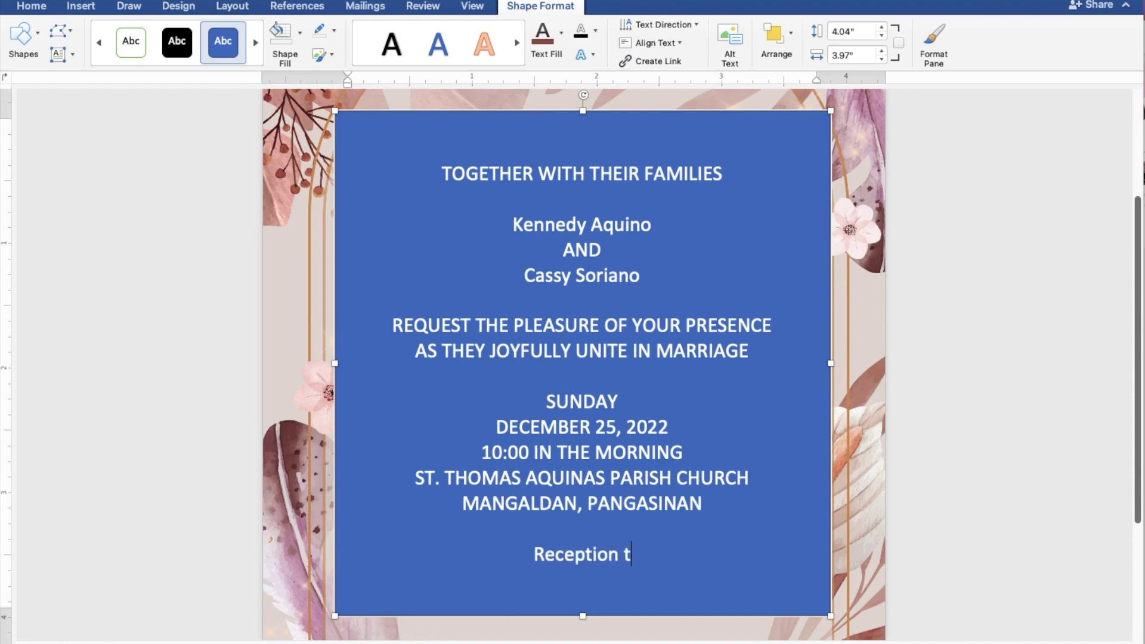
pyautogui.write('o follo')
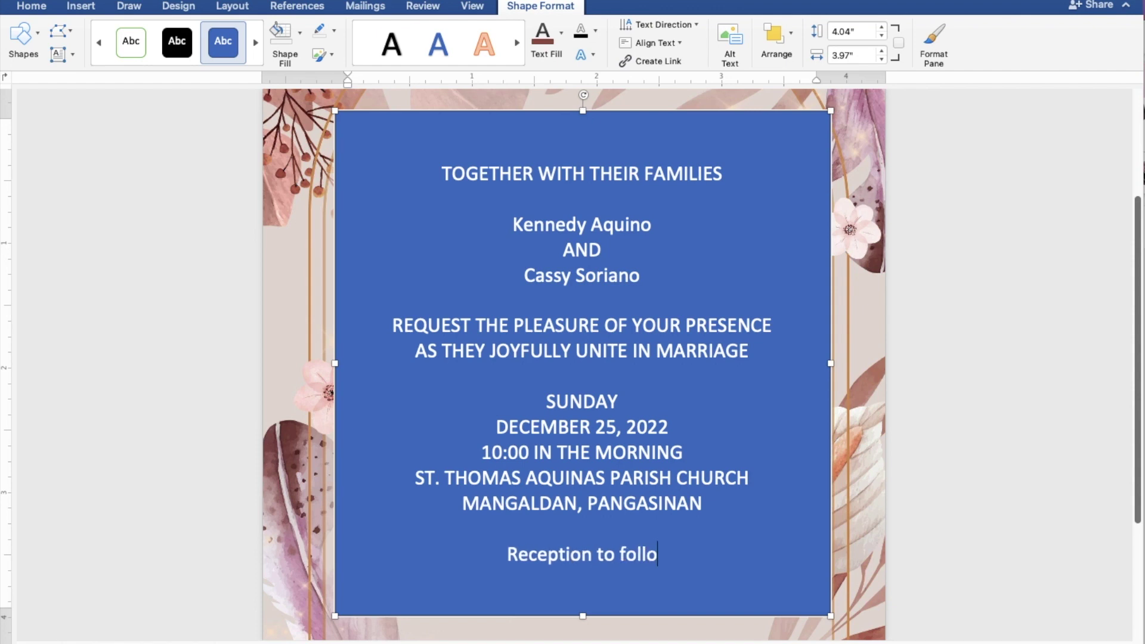
pyautogui.write('w')
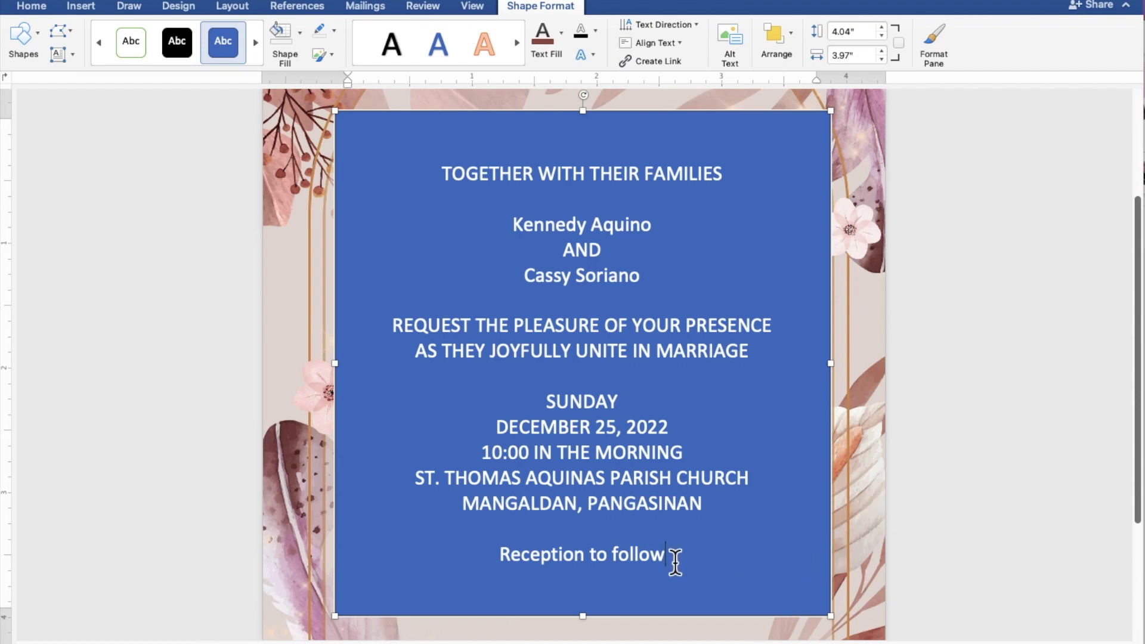
# - Give the text box no fill and no outline, and colour all its text mauve brown
pyautogui.moveTo(676, 564); pyautogui.dragTo(430, 179)
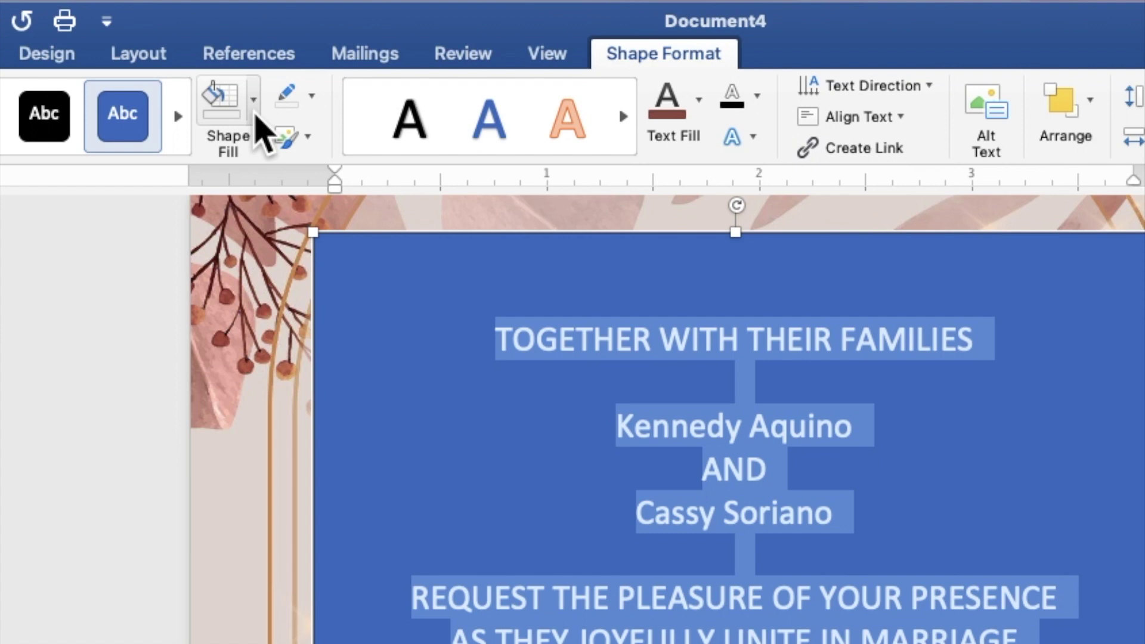
pyautogui.click(254, 102)
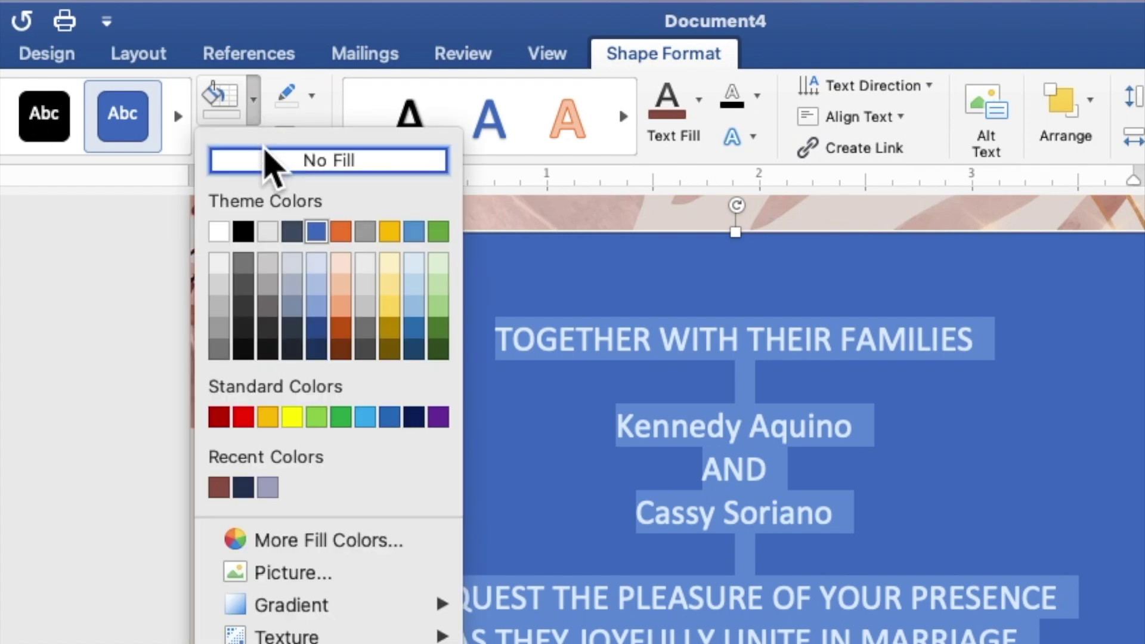
pyautogui.click(269, 161)
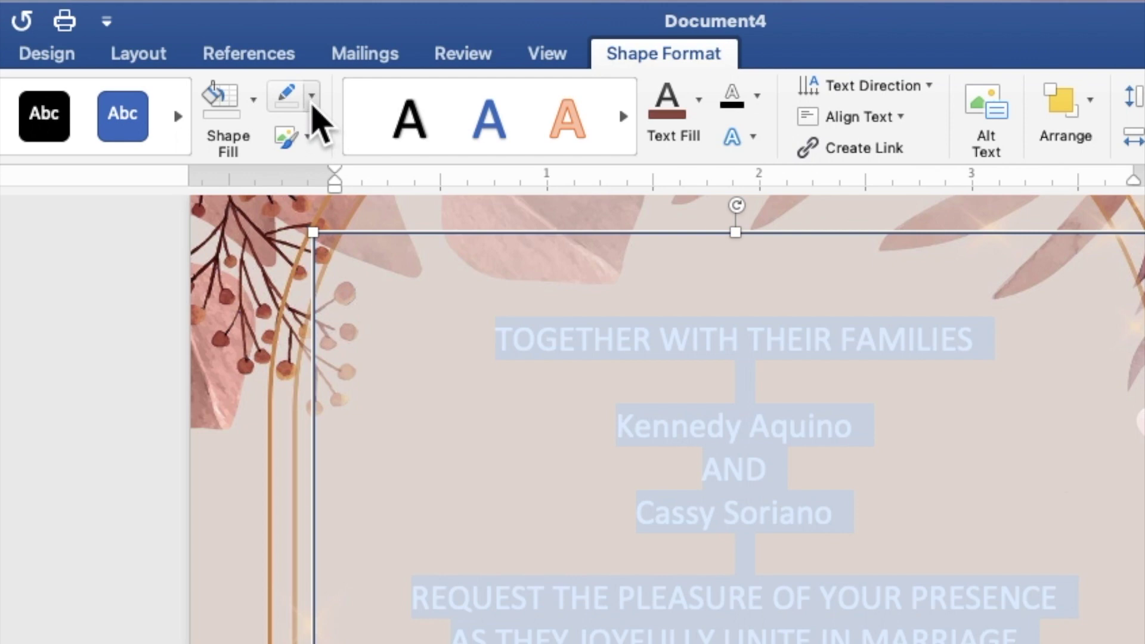
pyautogui.click(312, 105)
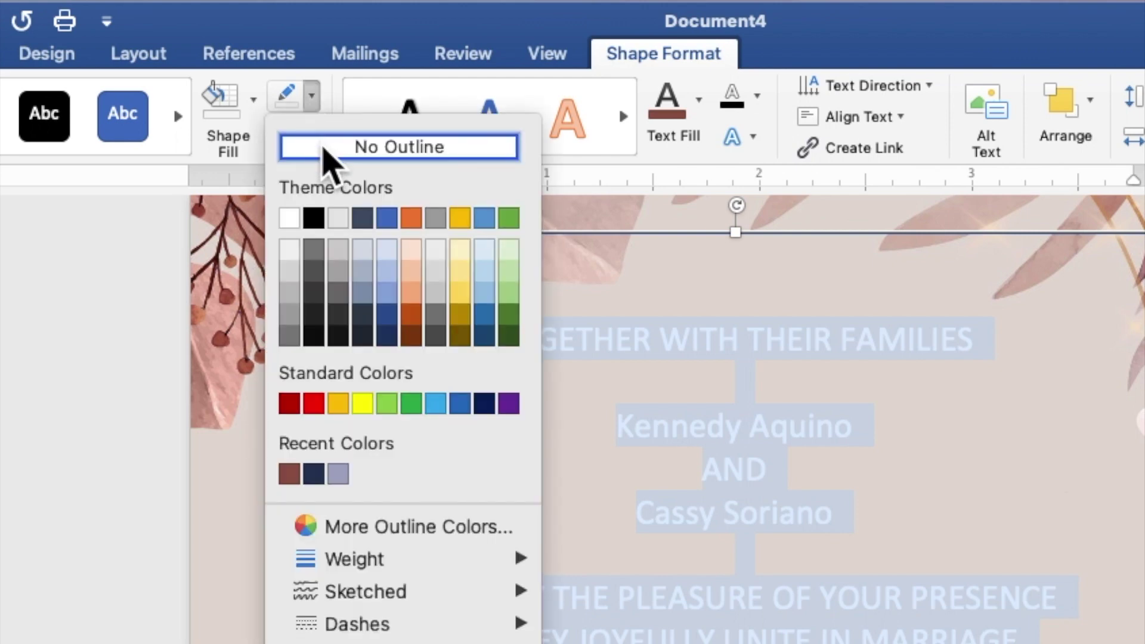
pyautogui.click(326, 149)
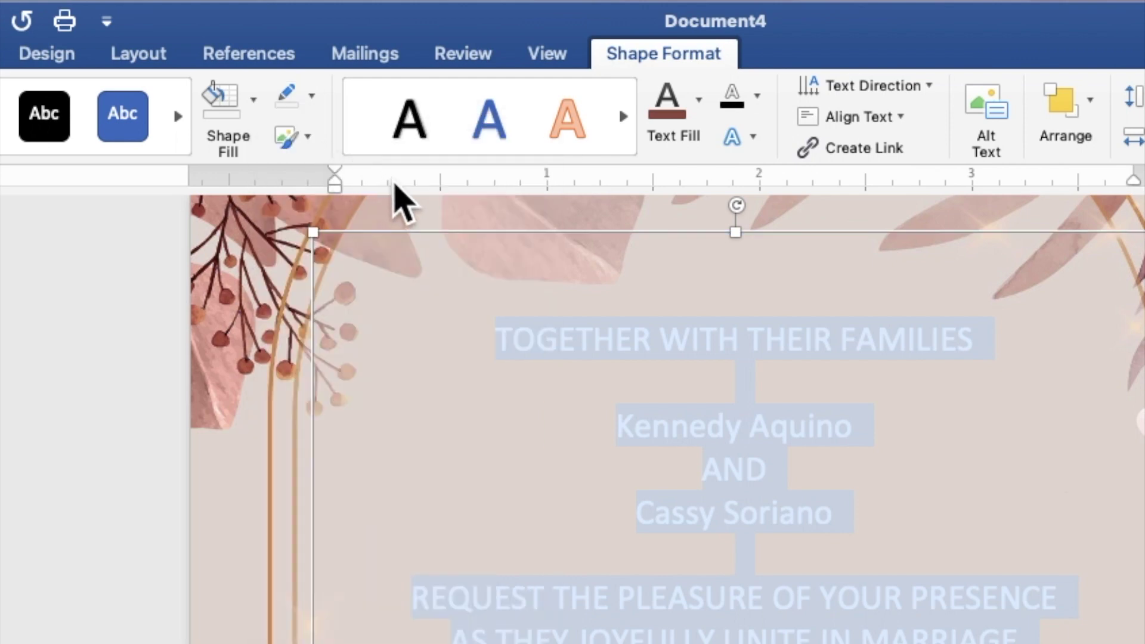
pyautogui.click(700, 102)
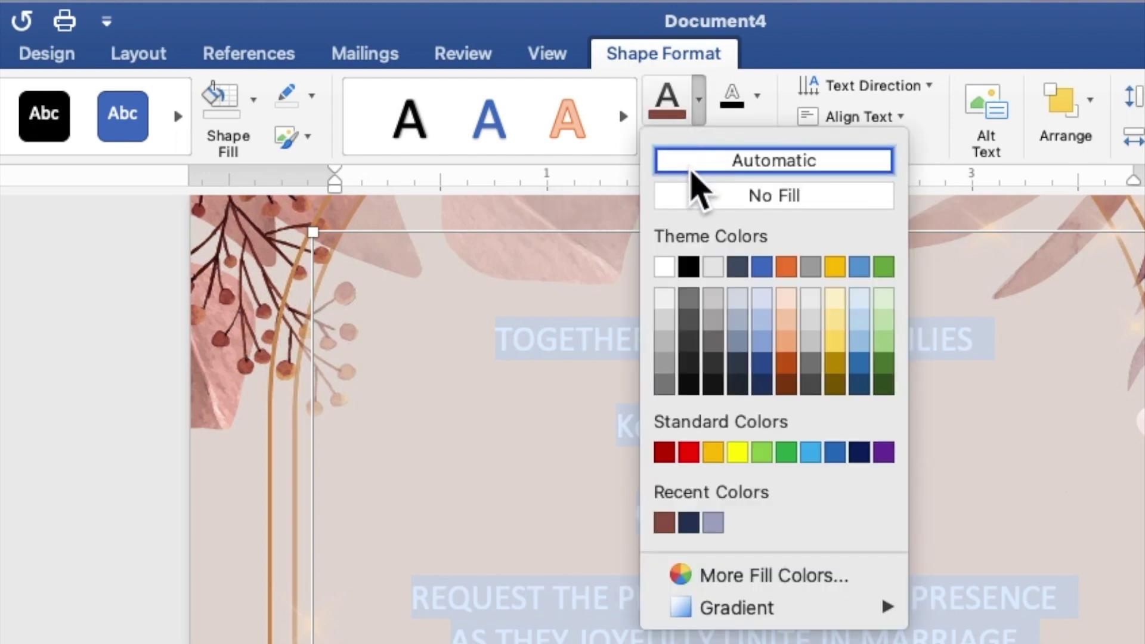
pyautogui.click(665, 523)
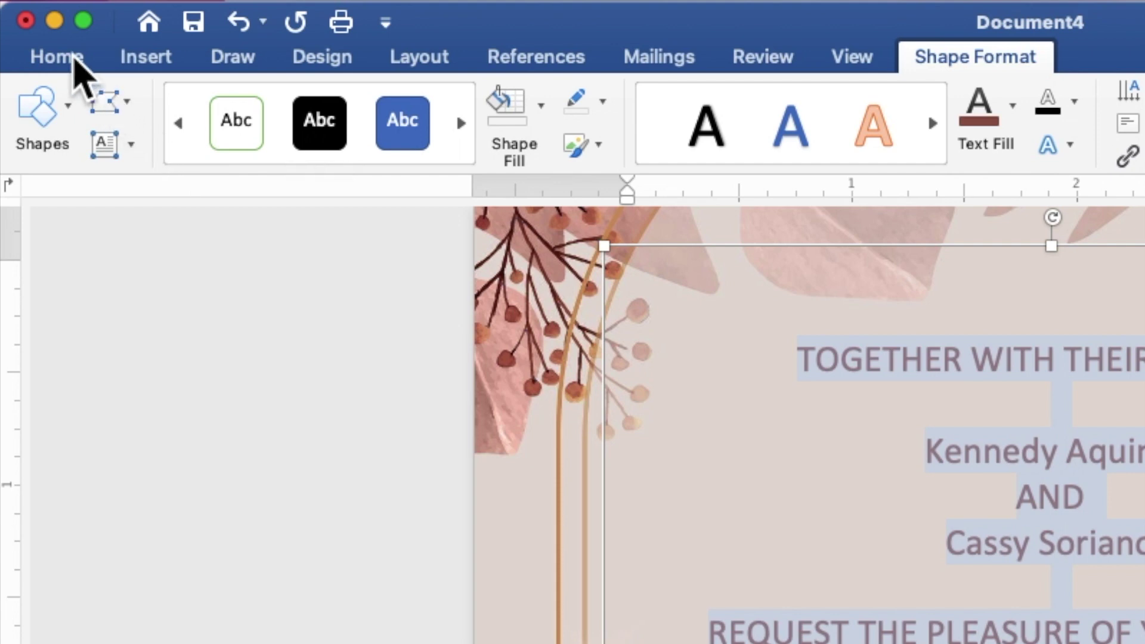
# - Set all the invitation text to Times New Roman at 9 pt
pyautogui.click(74, 57)
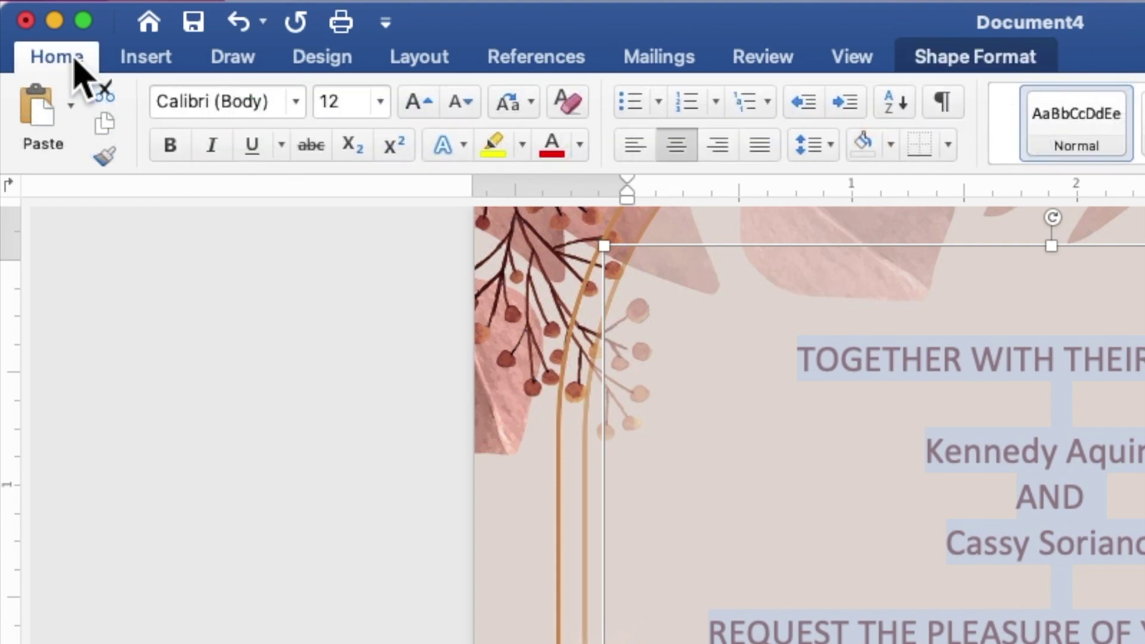
pyautogui.click(299, 110)
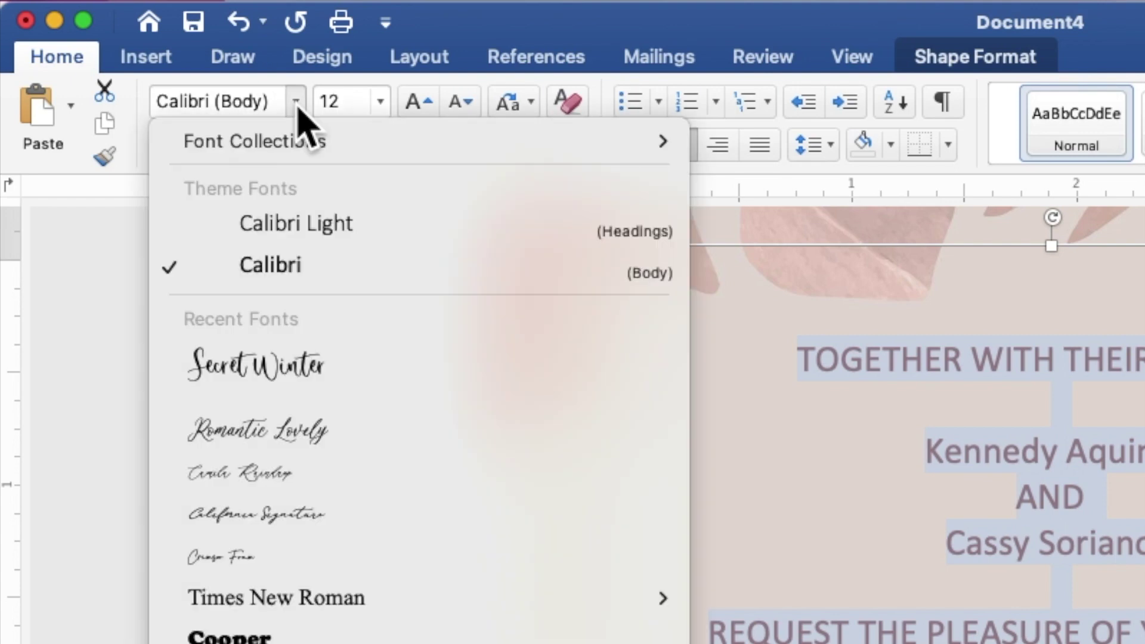
pyautogui.click(319, 605)
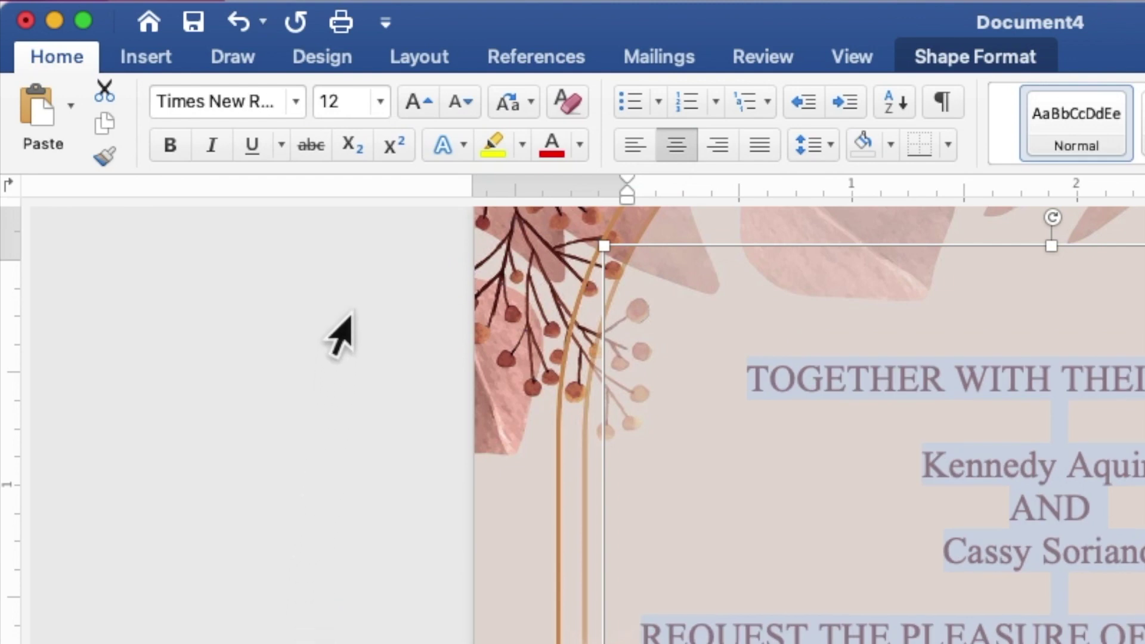
pyautogui.click(364, 100)
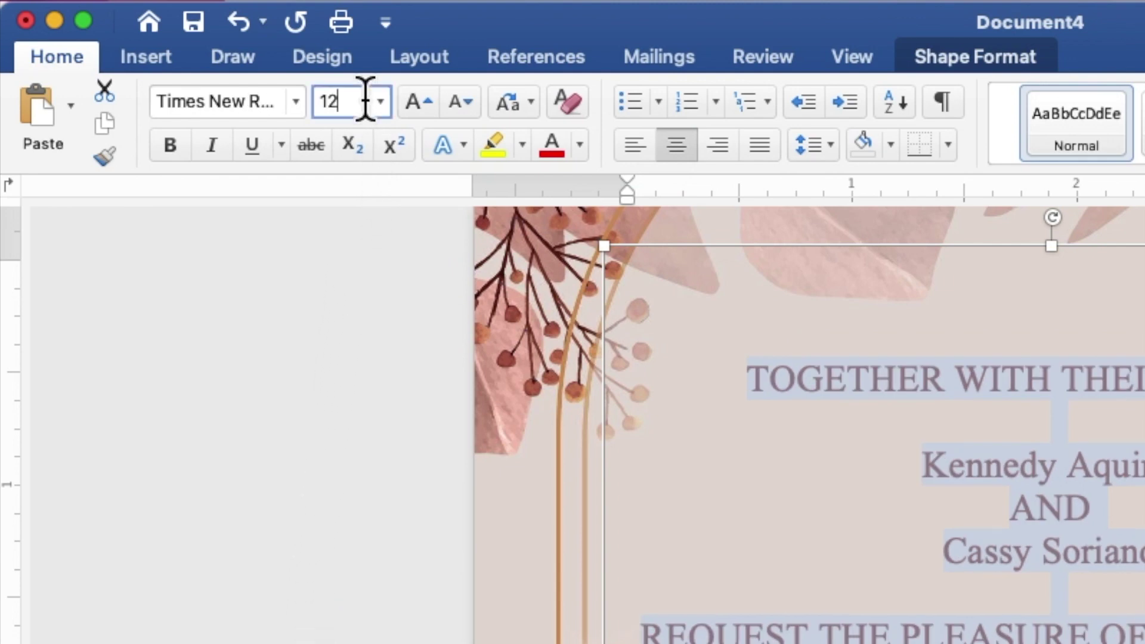
pyautogui.moveTo(364, 100); pyautogui.dragTo(312, 98)
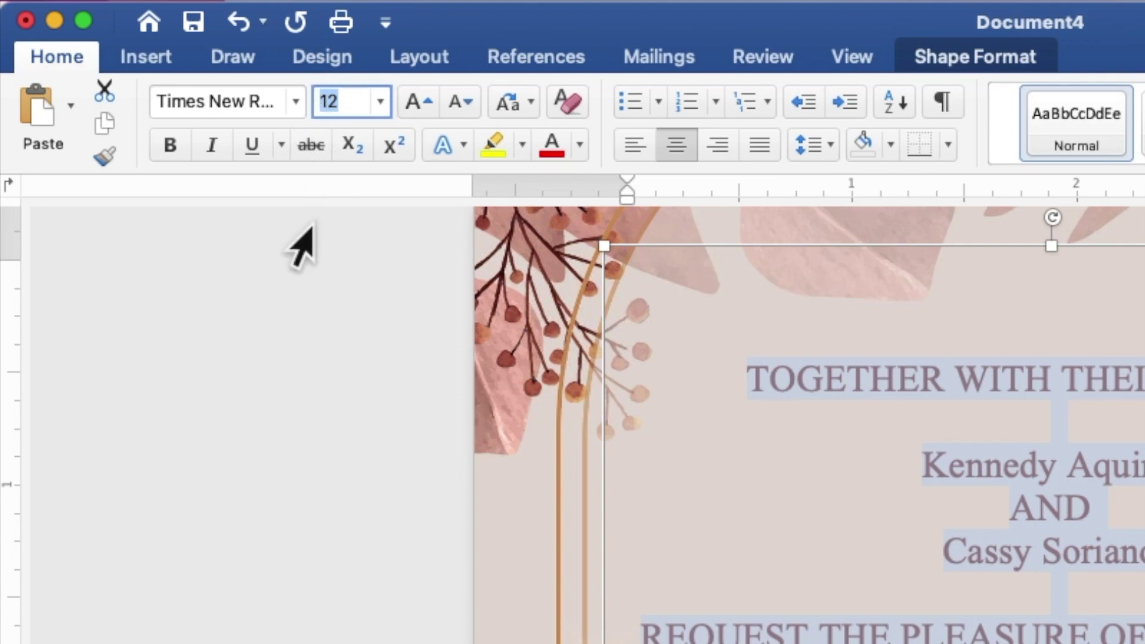
pyautogui.write('9')
pyautogui.press('Return')
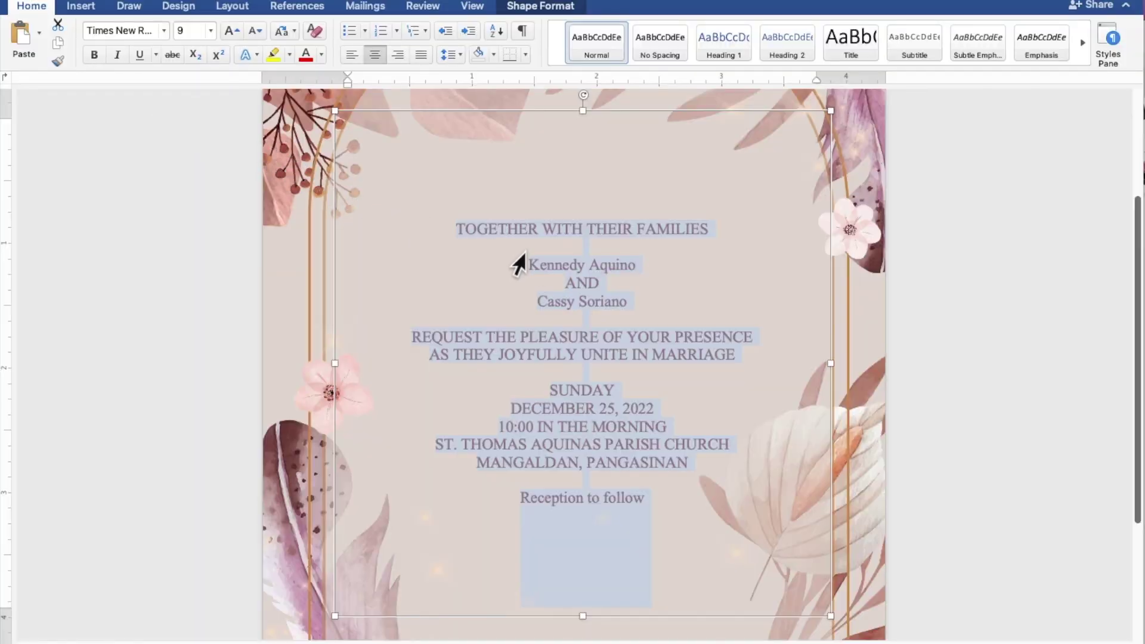
# - Select the groom's name, then add the bride's name to the selection
pyautogui.click(535, 258)
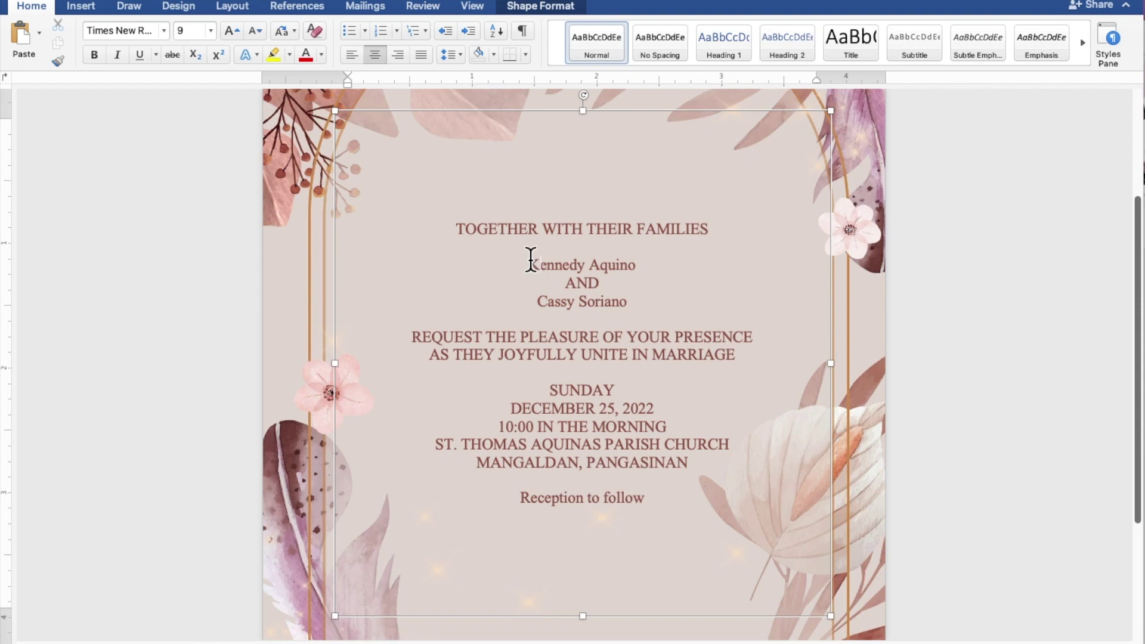
pyautogui.moveTo(531, 263); pyautogui.dragTo(625, 266)
pyautogui.moveTo(543, 302); pyautogui.dragTo(573, 302)
pyautogui.moveTo(541, 302); pyautogui.dragTo(606, 299)
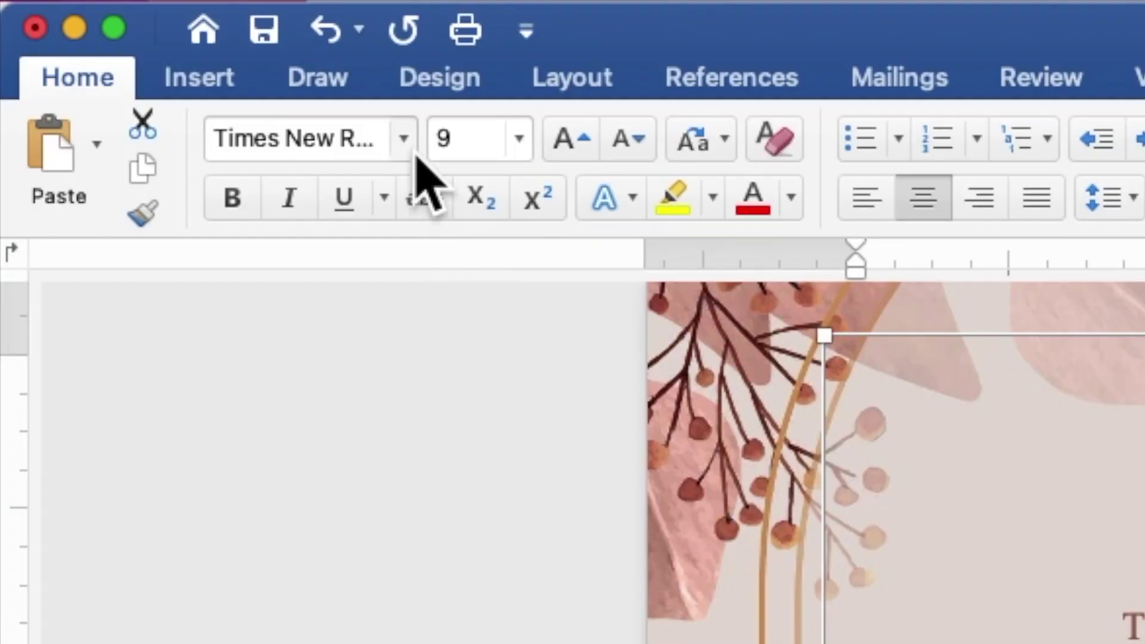
# - Change both names to Secret Winter font, size 25
pyautogui.click(413, 154)
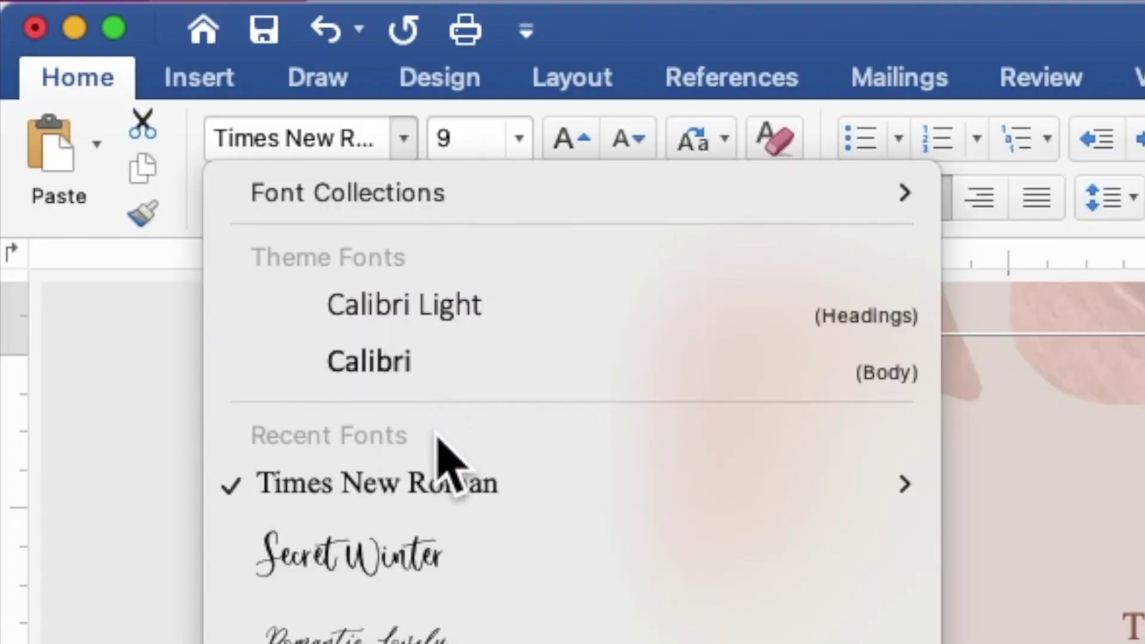
pyautogui.click(431, 567)
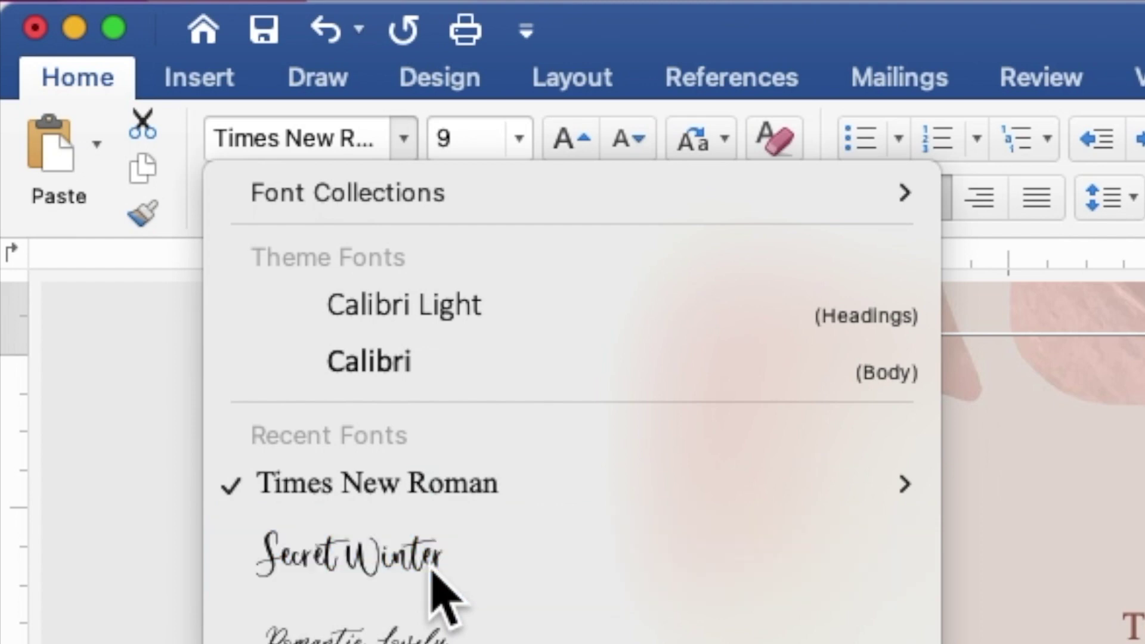
pyautogui.click(490, 150)
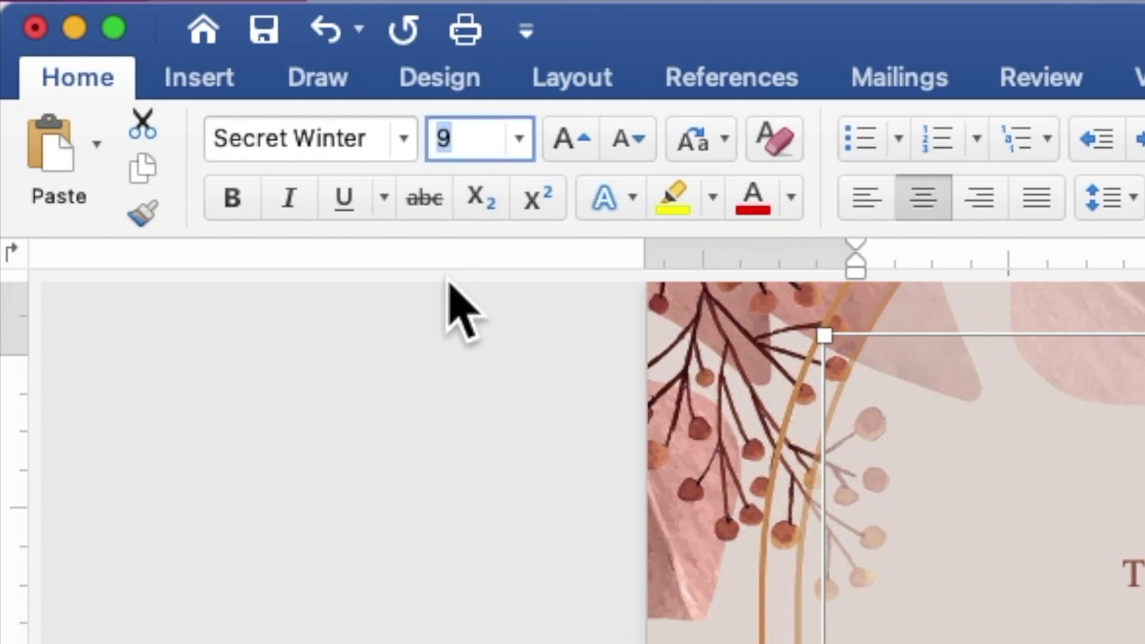
pyautogui.write('25')
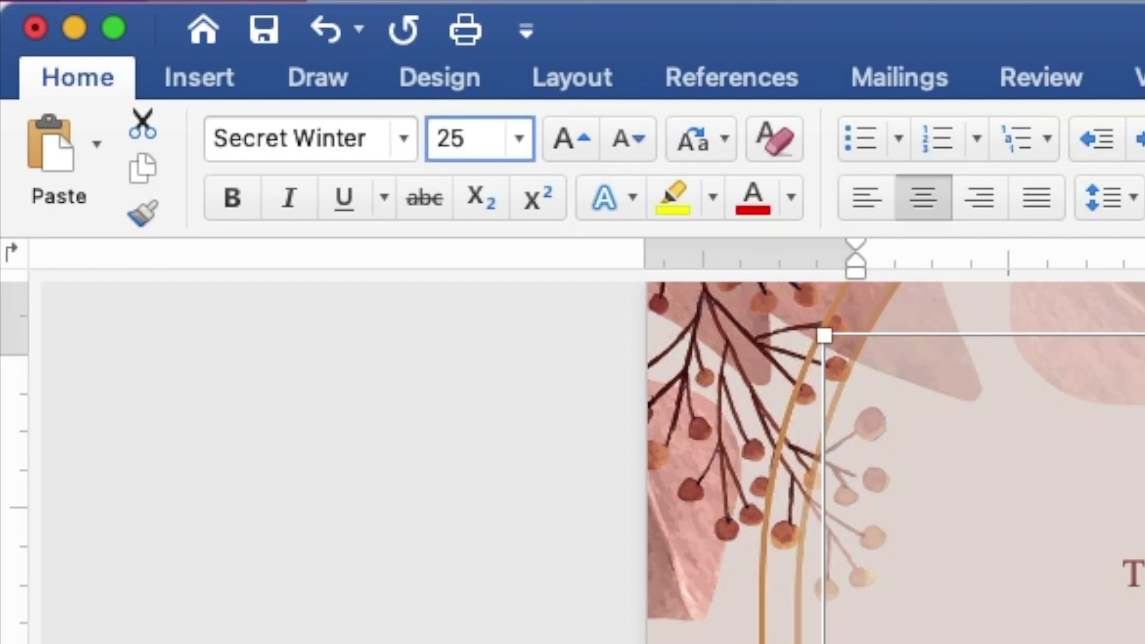
pyautogui.press('Return')
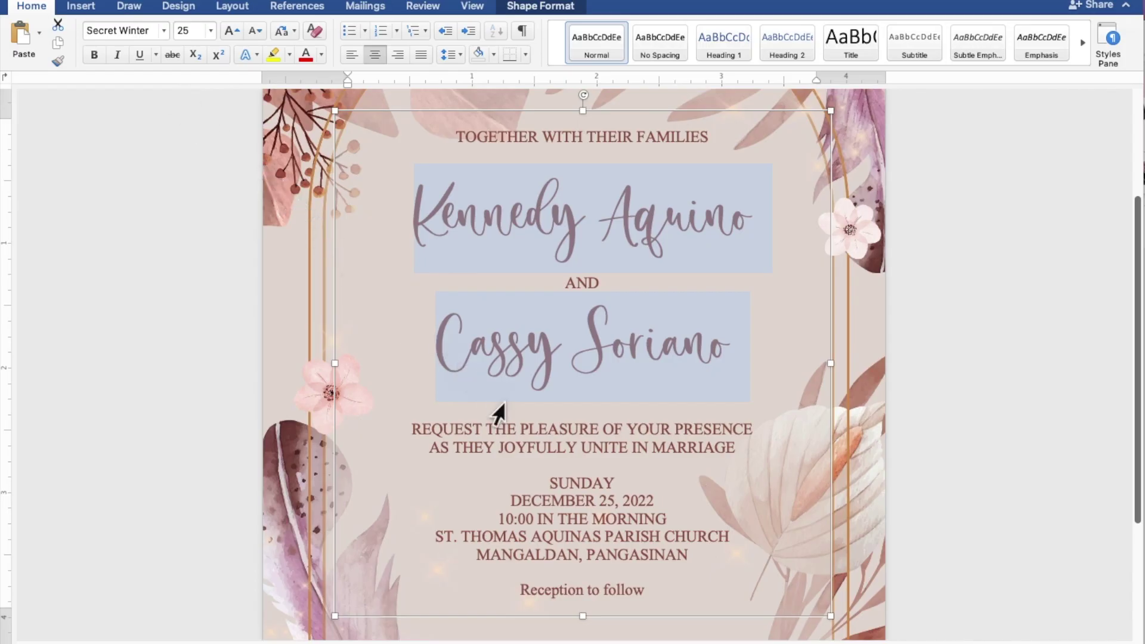
pyautogui.click(649, 593)
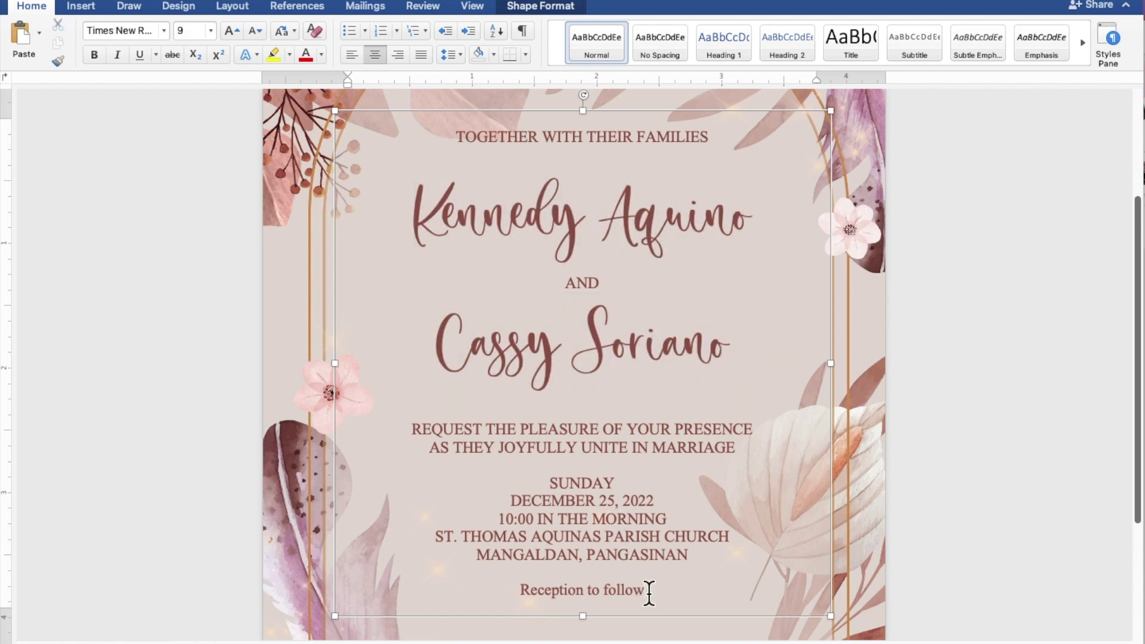
# - Set the 'Reception to follow' line to Secret Winter, size 15
pyautogui.moveTo(649, 593); pyautogui.dragTo(554, 593)
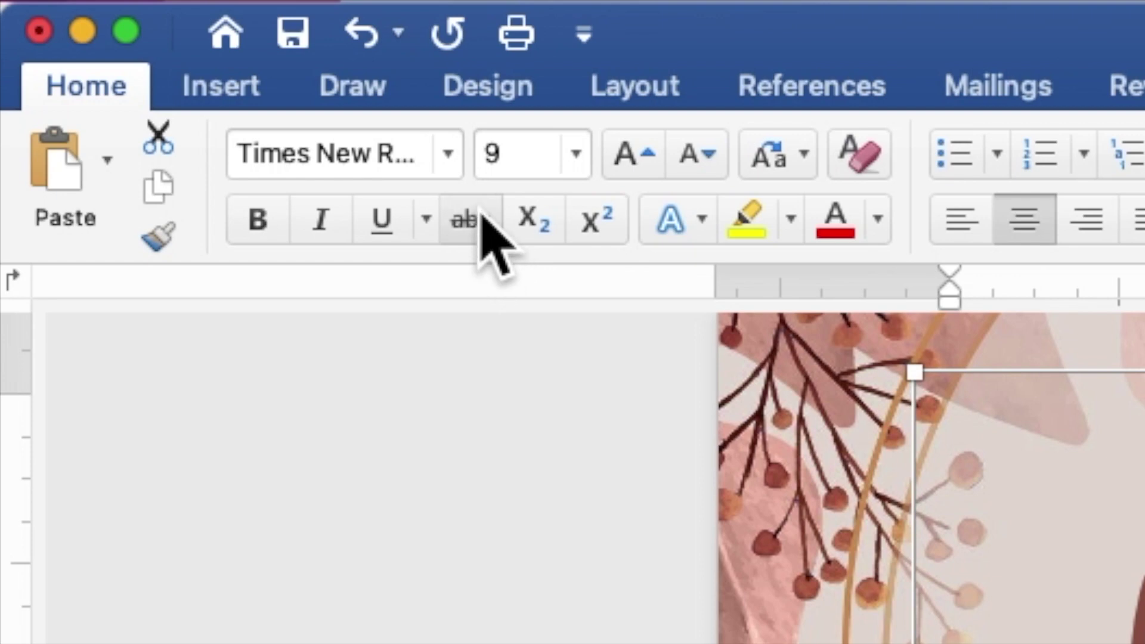
pyautogui.click(451, 164)
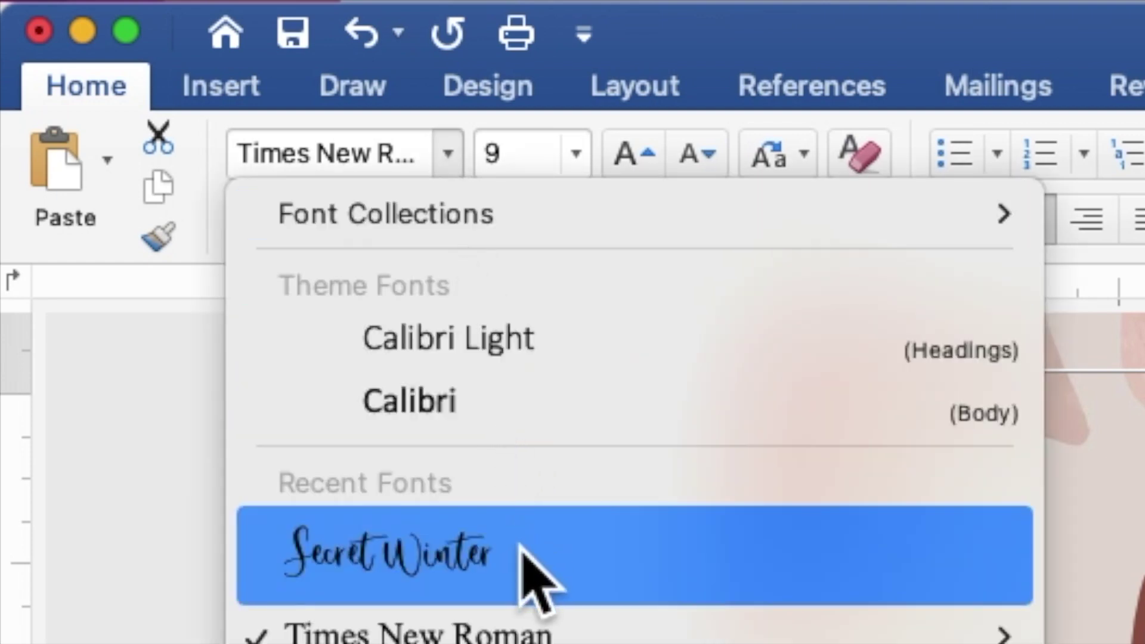
pyautogui.click(537, 575)
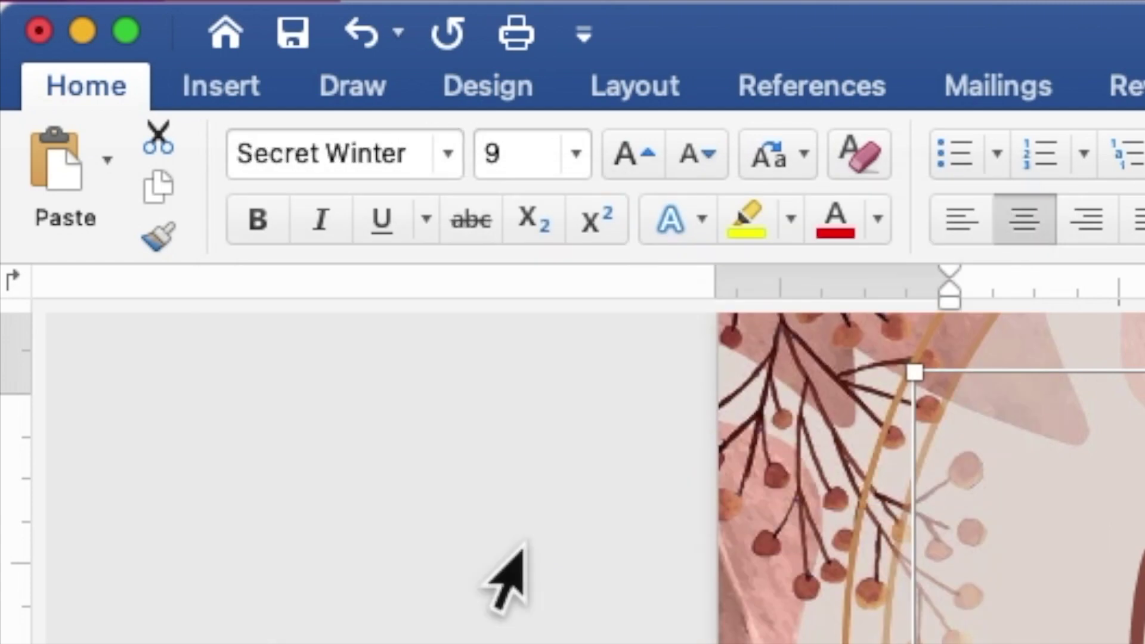
pyautogui.click(527, 155)
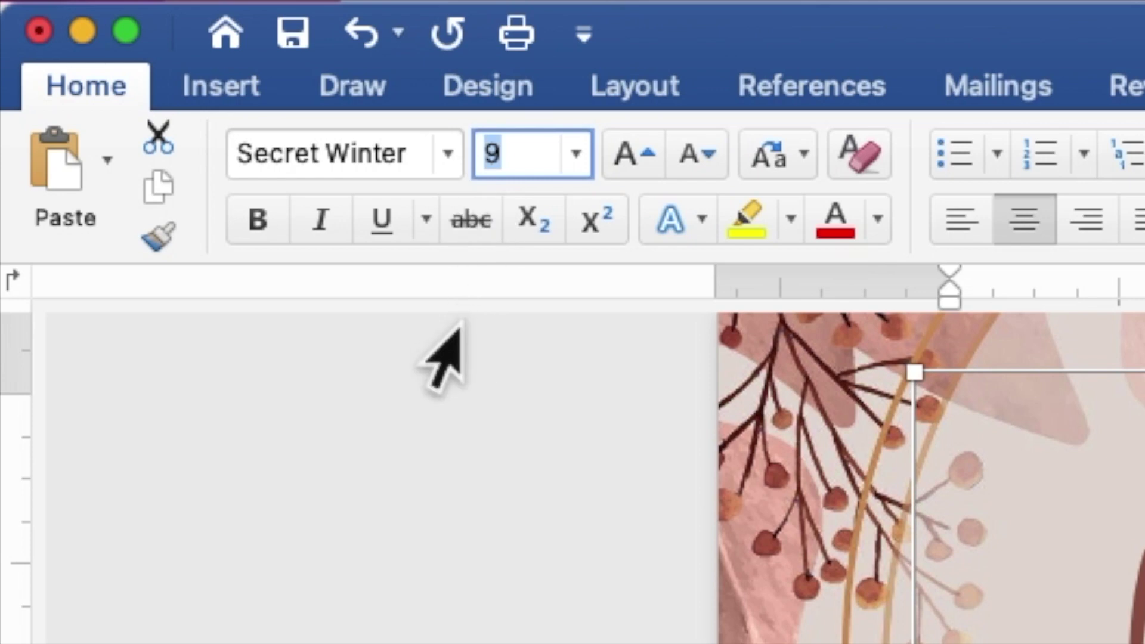
pyautogui.write('15')
pyautogui.press('Return')
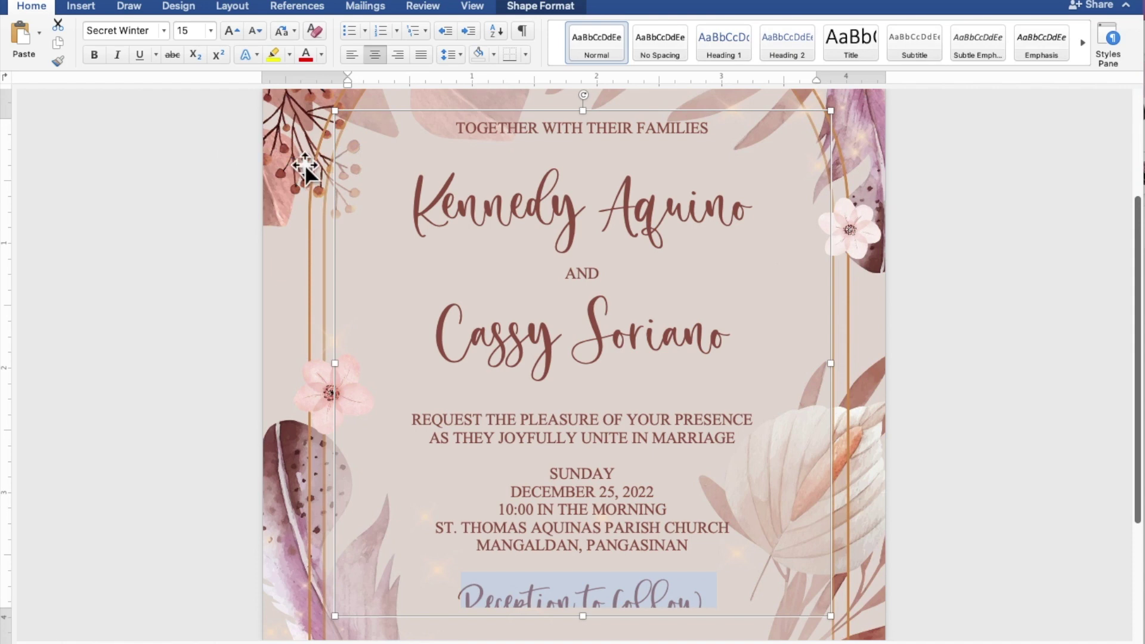
# - Stretch the invitation text box to 4.89" tall so every line through Reception to follow shows
pyautogui.scroll(-3, 514, 286)
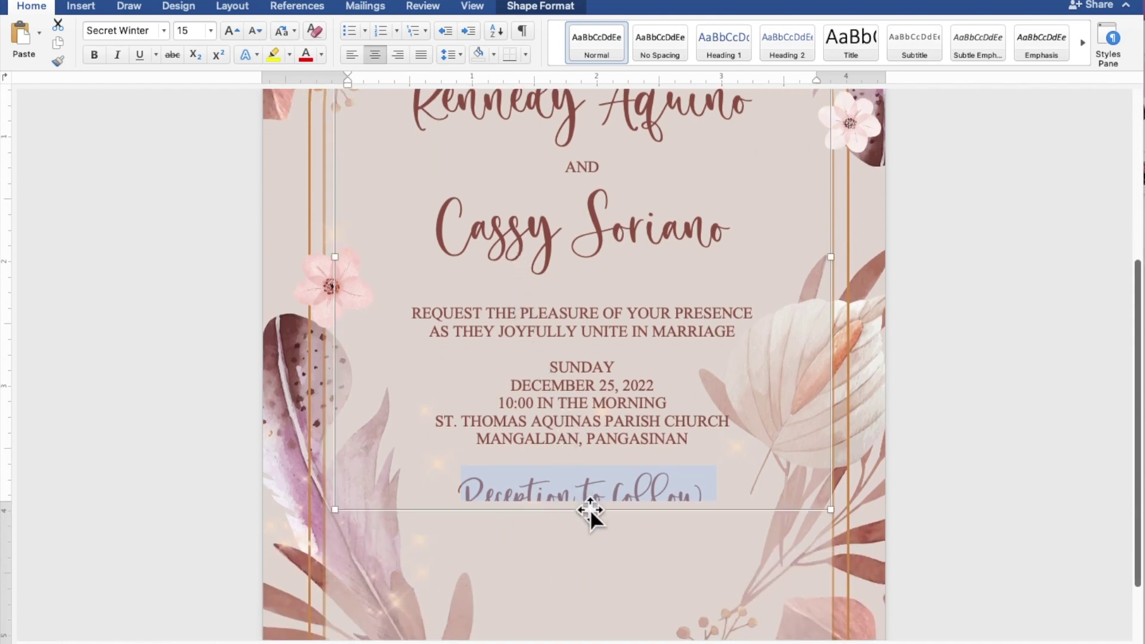
pyautogui.moveTo(584, 511); pyautogui.dragTo(587, 544)
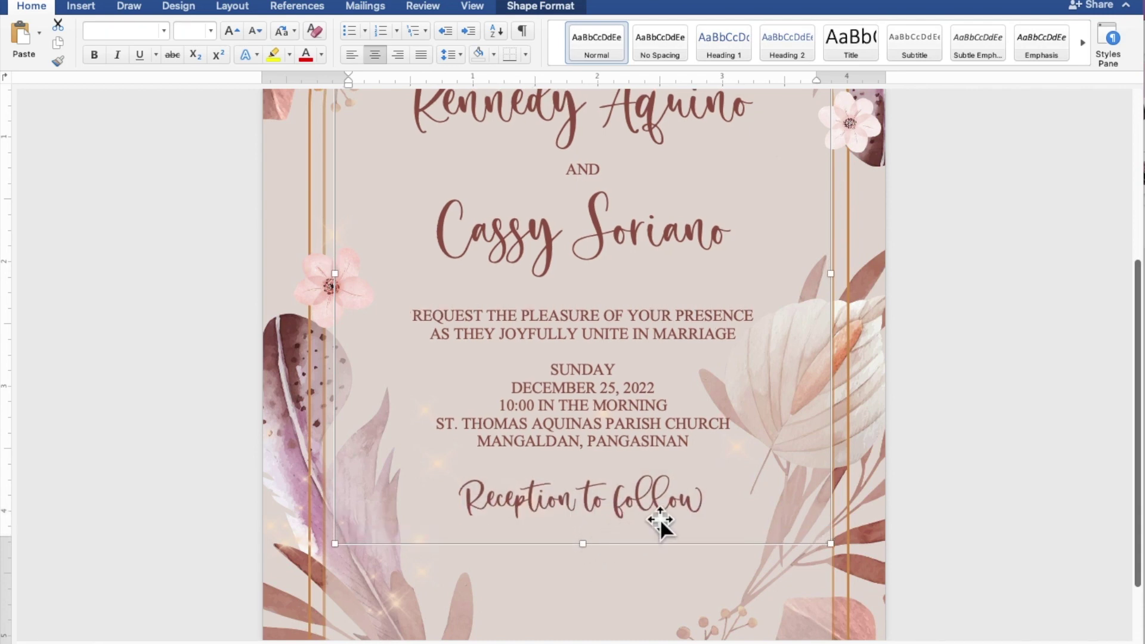
pyautogui.scroll(-5, 909, 445)
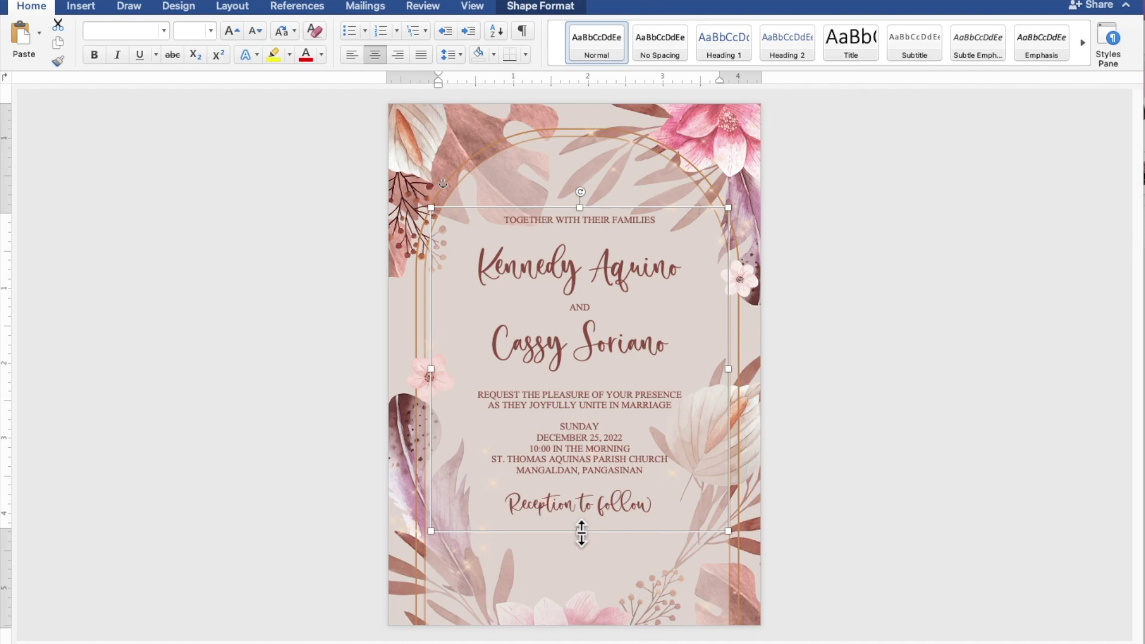
pyautogui.moveTo(581, 531); pyautogui.dragTo(582, 574)
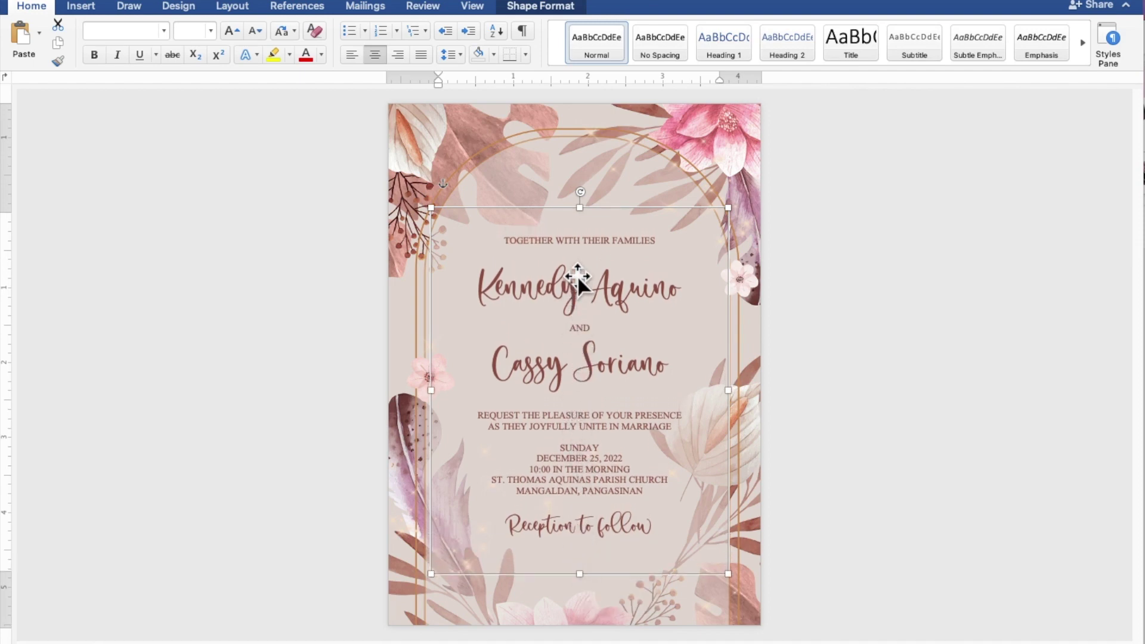
# - Insert blank lines after TOGETHER WITH THEIR FAMILIES, before the request paragraph, SUNDAY, and Reception to follow
pyautogui.click(579, 252)
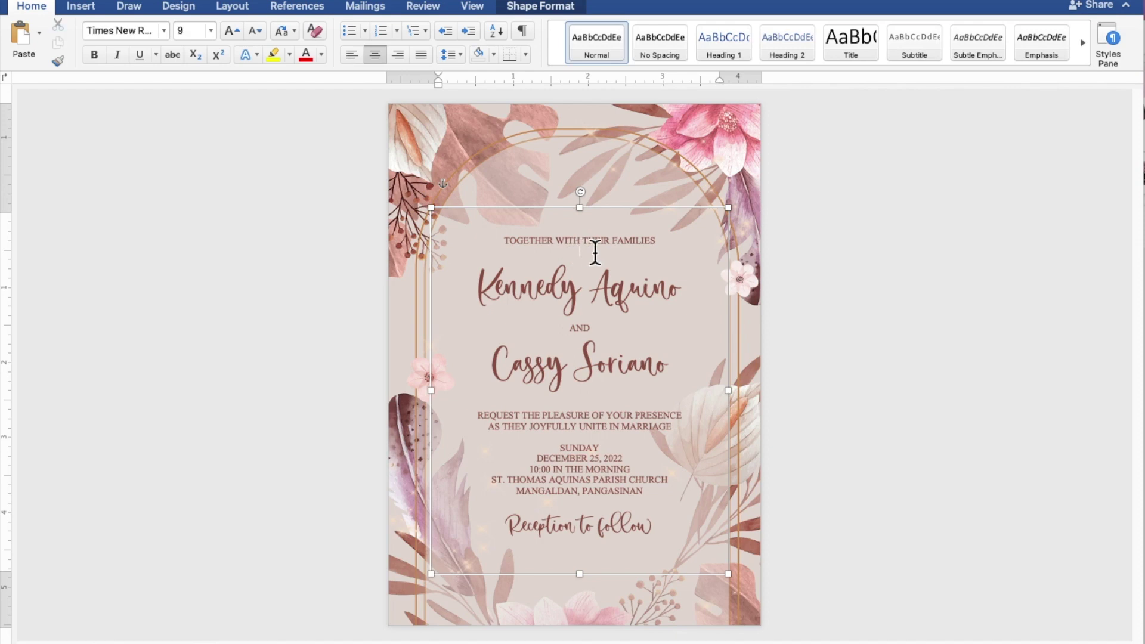
pyautogui.press('Return')
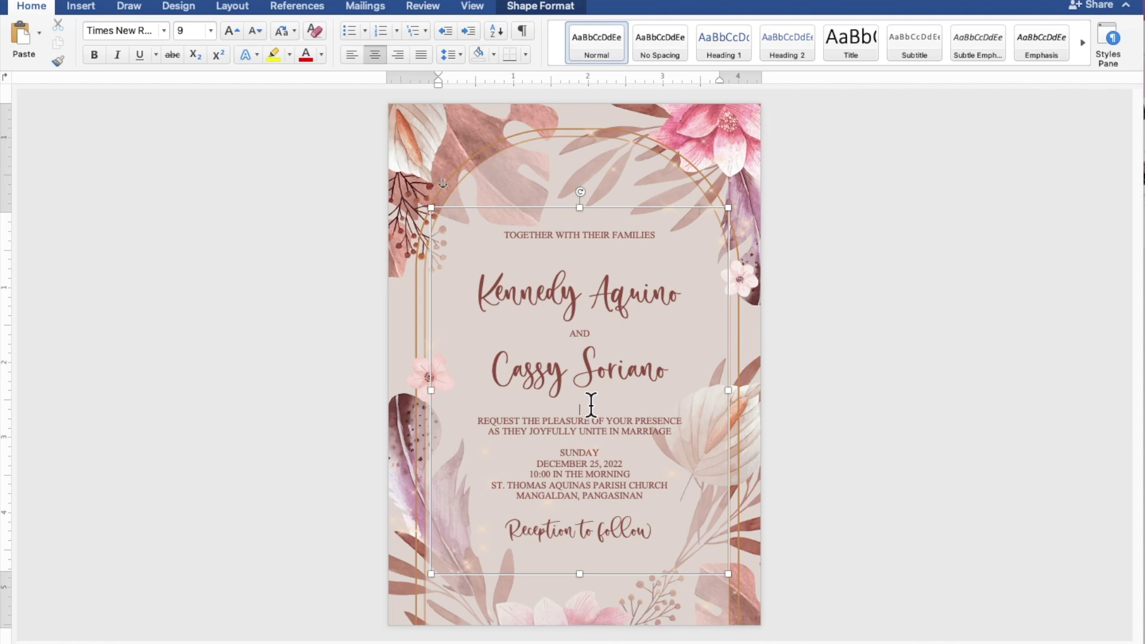
pyautogui.press('Return')
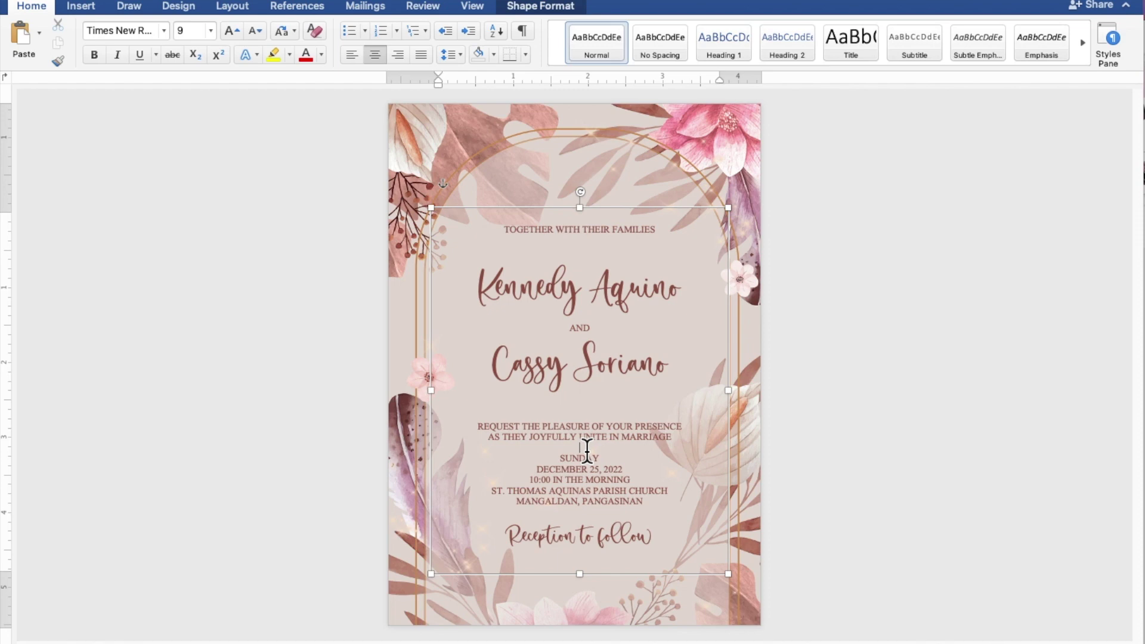
pyautogui.press('Return')
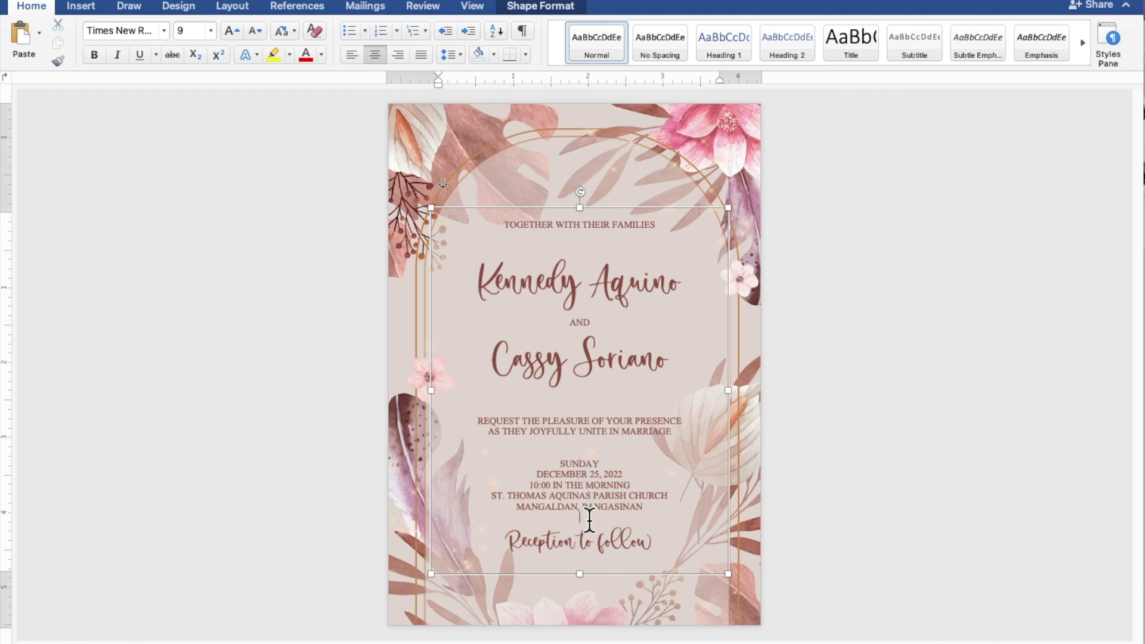
pyautogui.press('Return')
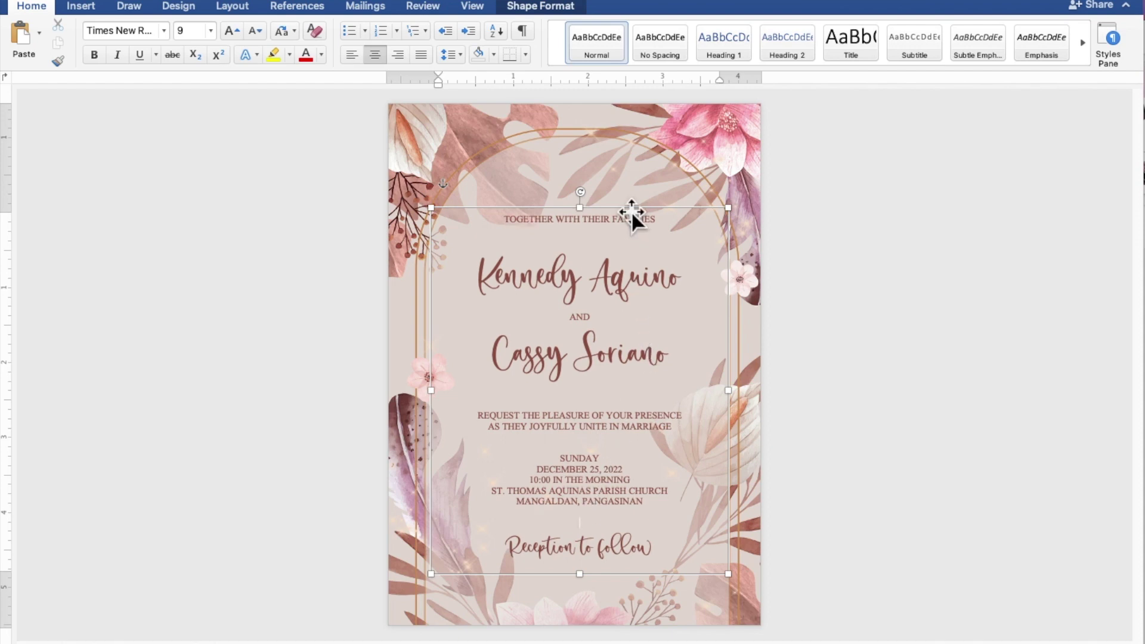
# - Shift the text box slightly down and left to center it in the gold arched frame
pyautogui.moveTo(631, 210); pyautogui.dragTo(633, 220)
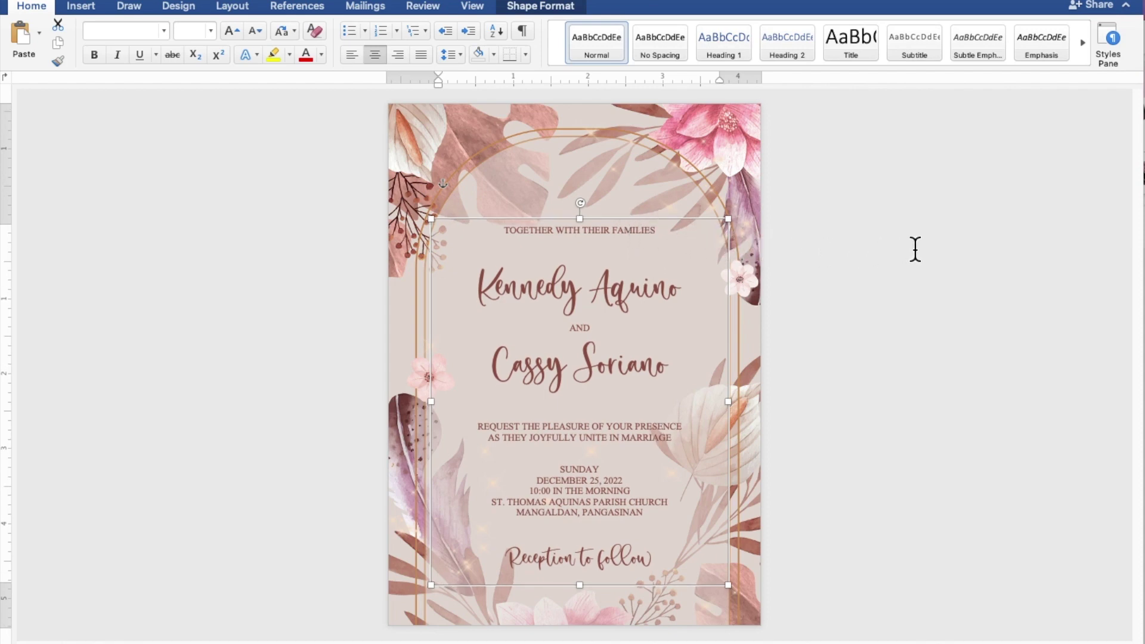
pyautogui.press('Left')
pyautogui.press('Left')
pyautogui.press('Left')
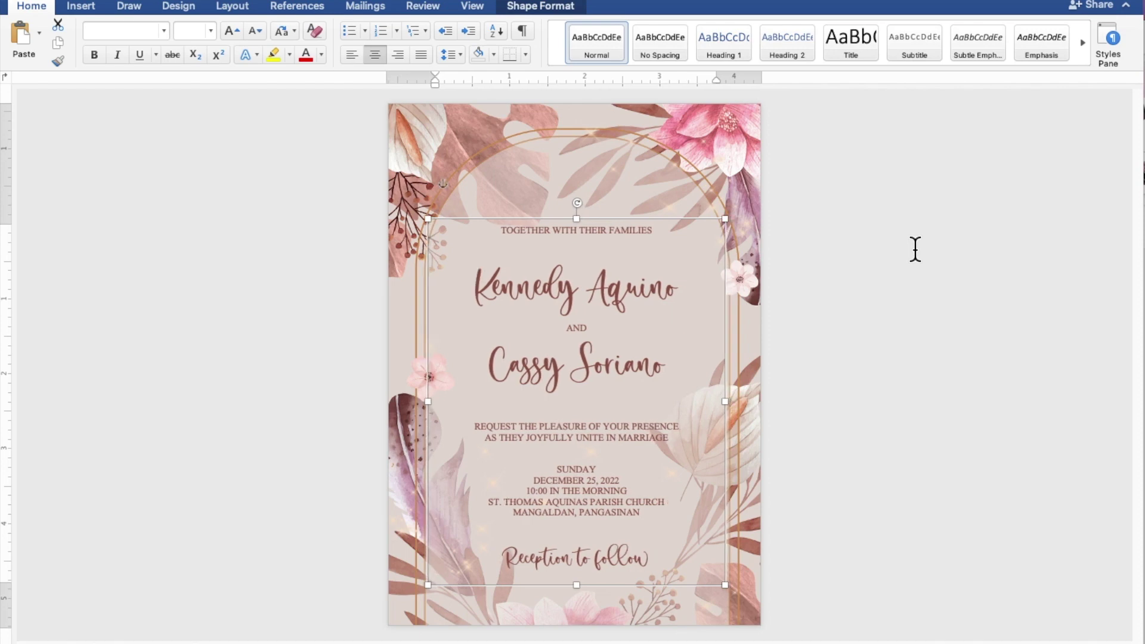
pyautogui.click(916, 249)
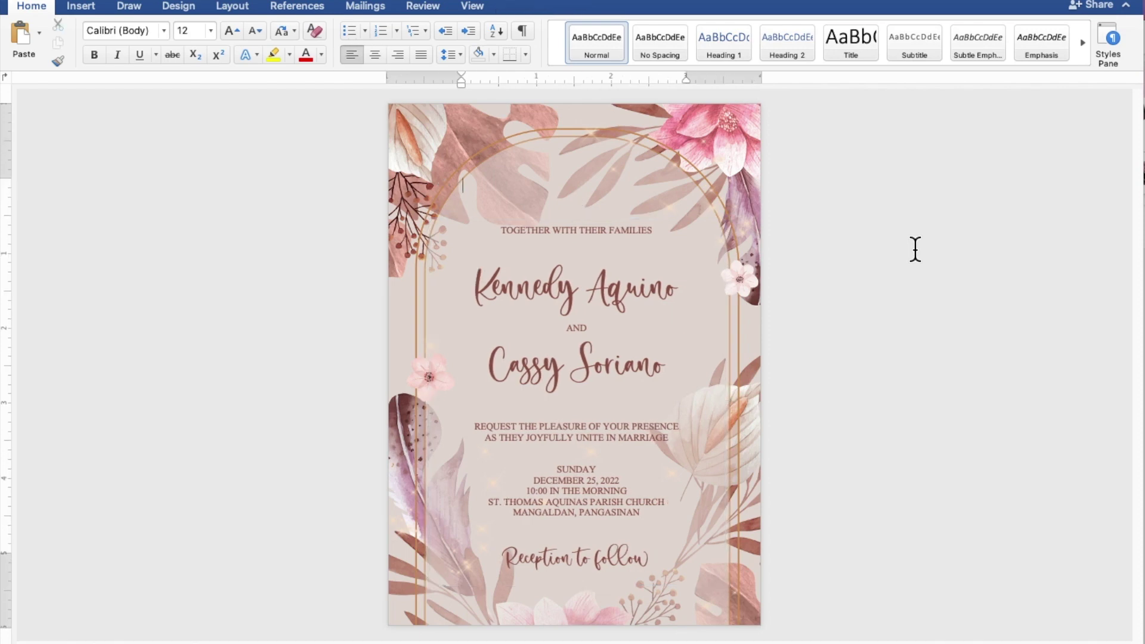